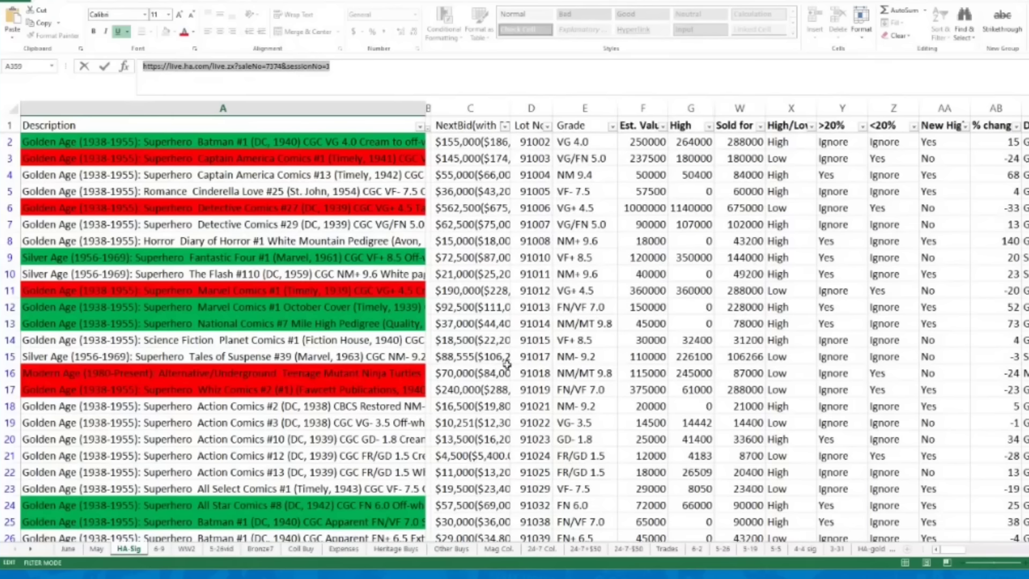
Look through the auction lots on the HA-Sig sheet down to the session summary below the list
{"action": "scroll", "coordinate": [507, 365], "scroll_direction": "down", "scroll_amount": 9}
{"action": "scroll", "coordinate": [507, 365], "scroll_direction": "down", "scroll_amount": 18}
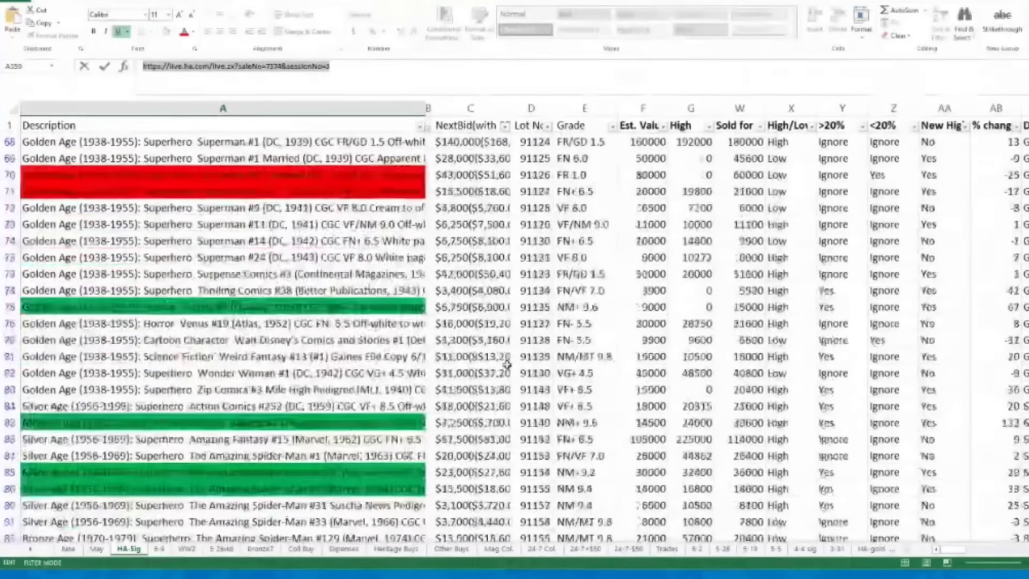
{"action": "scroll", "coordinate": [667, 377], "scroll_direction": "down", "scroll_amount": 20}
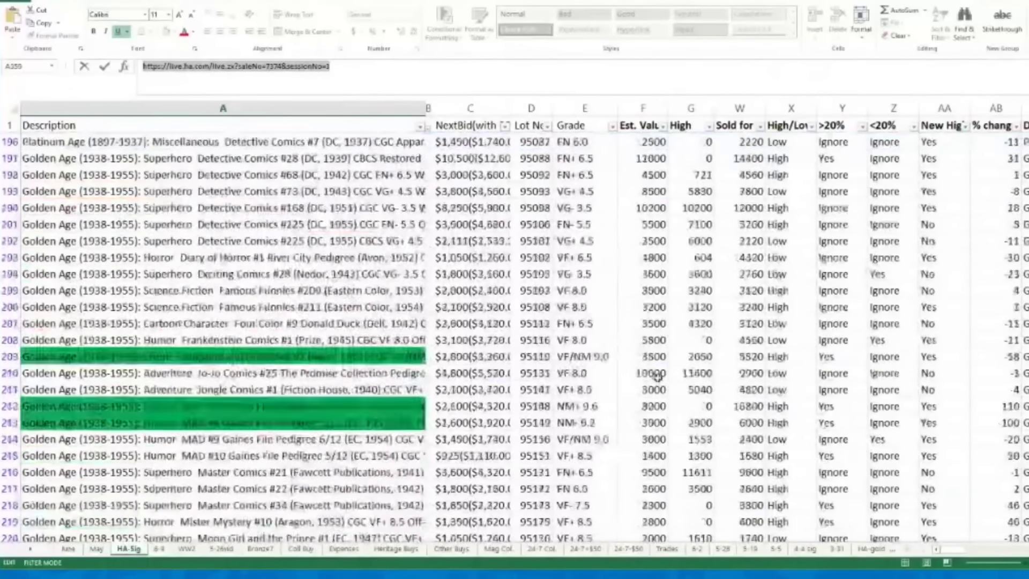
{"action": "scroll", "coordinate": [667, 377], "scroll_direction": "down", "scroll_amount": 18}
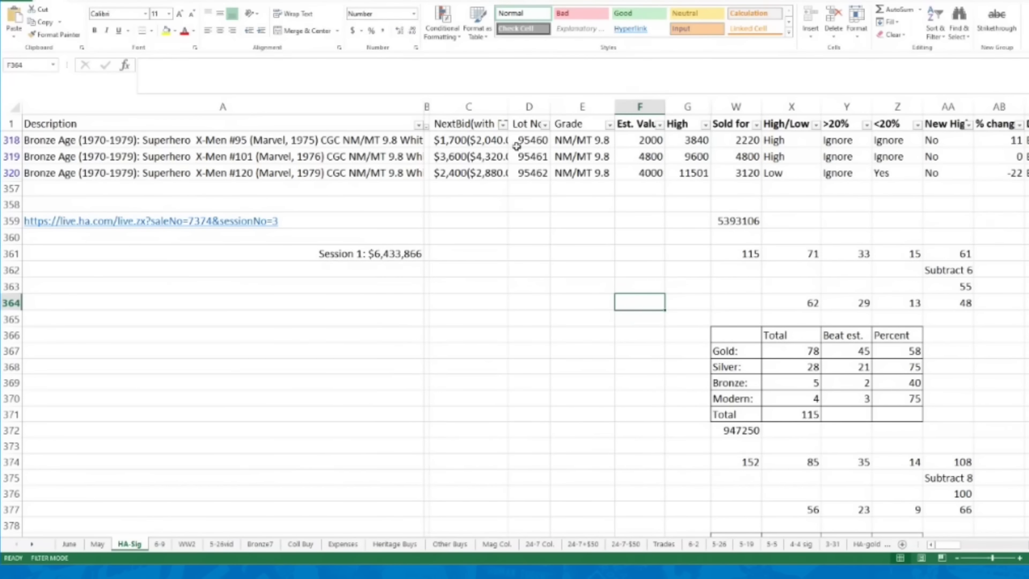
Examine the estimate, previous high, sold price, High/Low, >20%, <20%, New High and % change columns one by one
{"action": "left_click", "coordinate": [654, 109]}
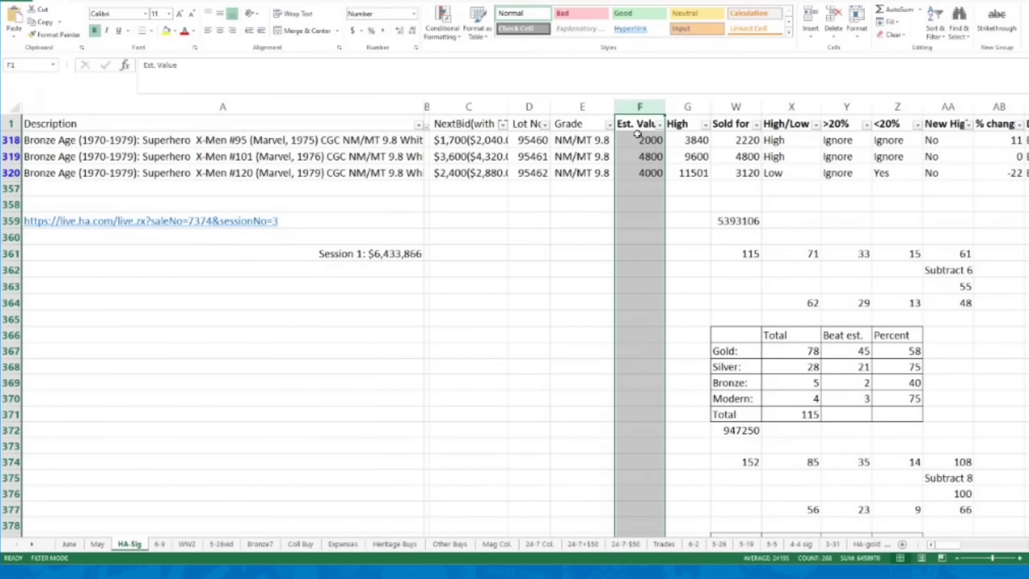
{"action": "left_click", "coordinate": [688, 106]}
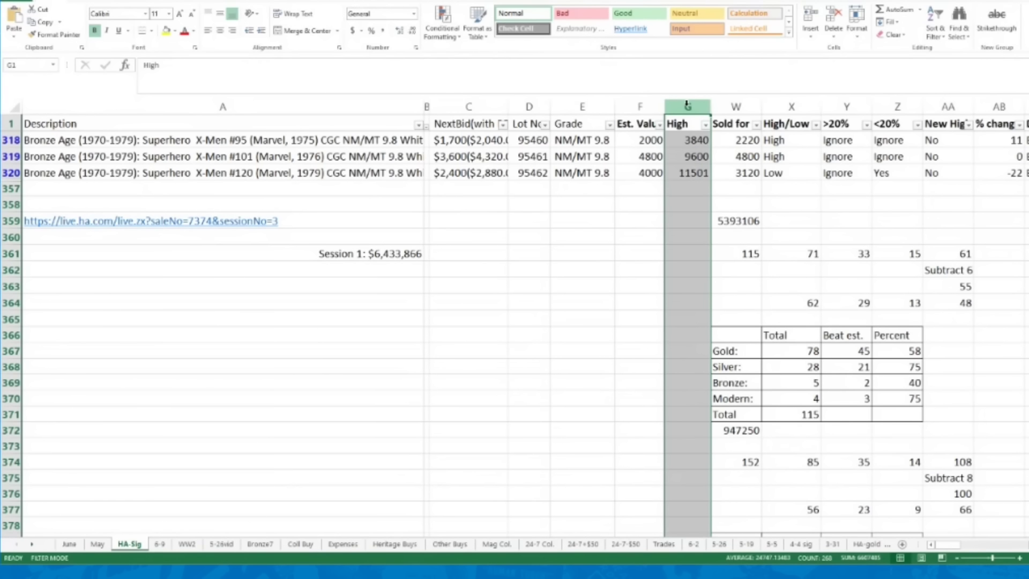
{"action": "left_click", "coordinate": [732, 106]}
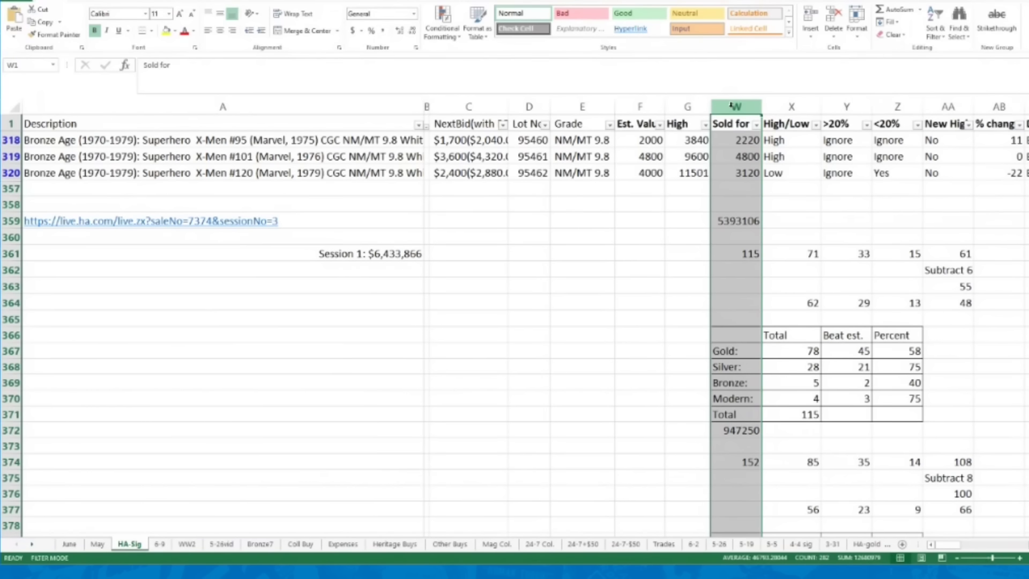
{"action": "left_click", "coordinate": [793, 107]}
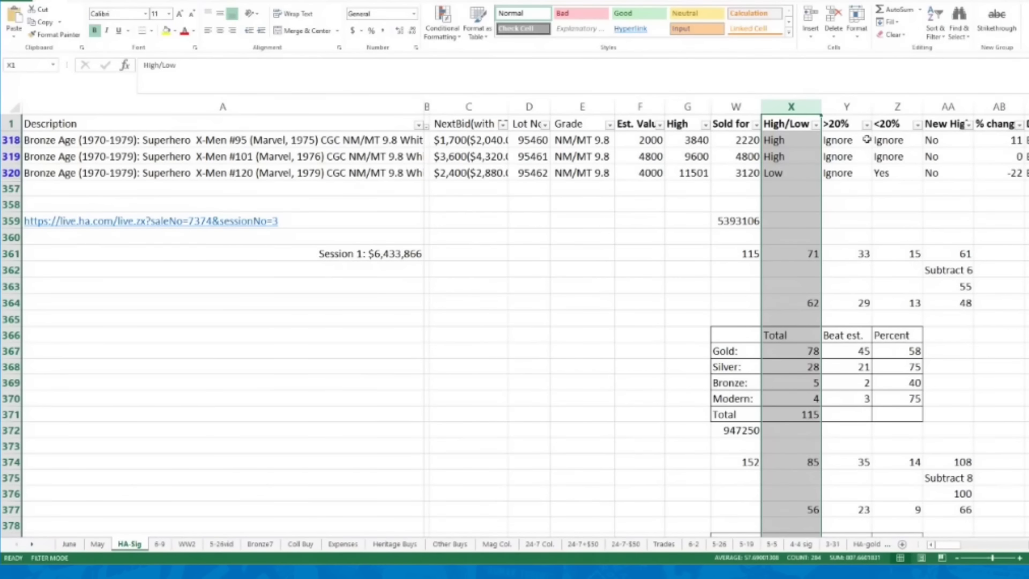
{"action": "left_click_drag", "start_coordinate": [857, 107], "coordinate": [881, 105]}
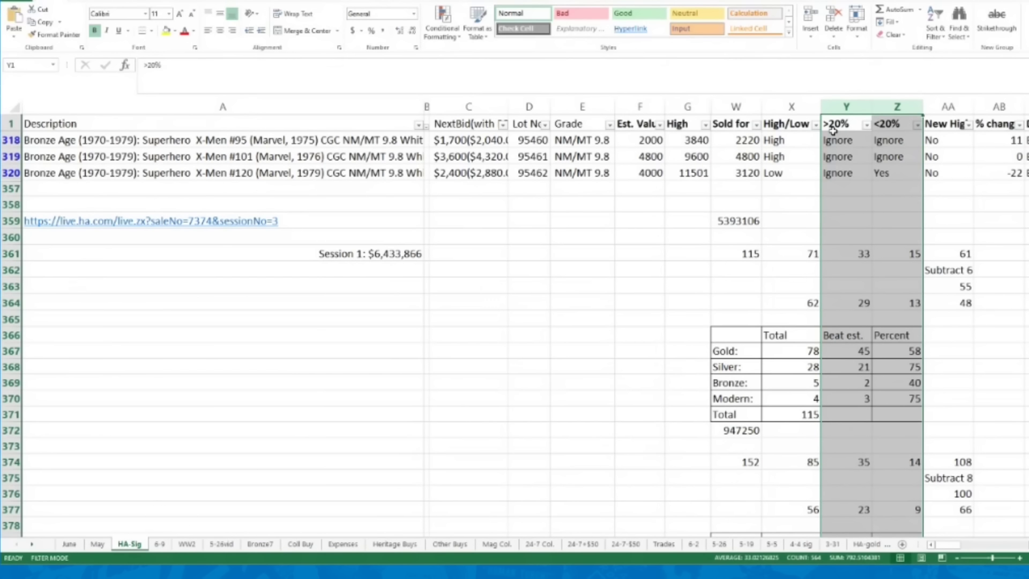
{"action": "left_click", "coordinate": [843, 106]}
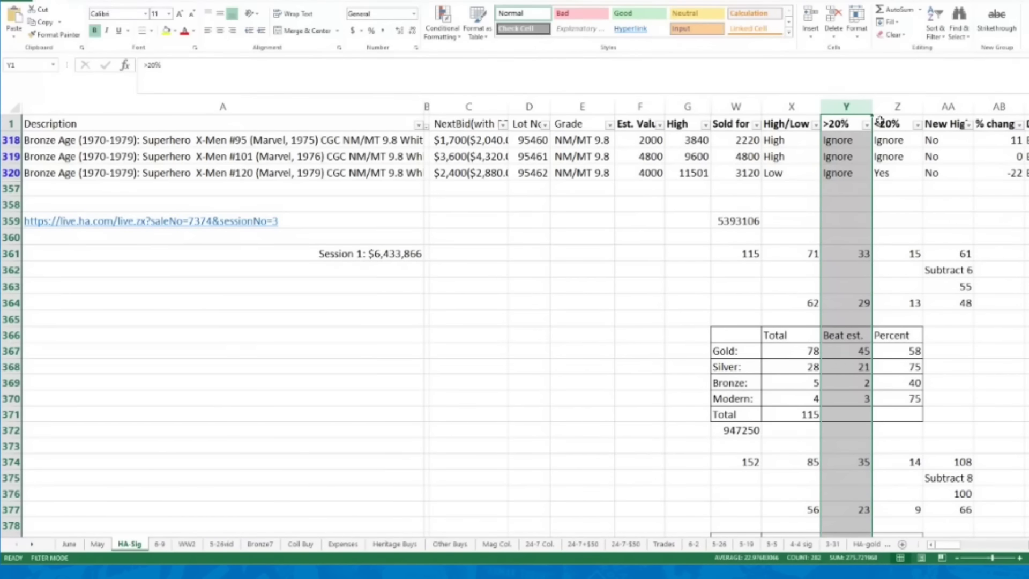
{"action": "left_click", "coordinate": [893, 107]}
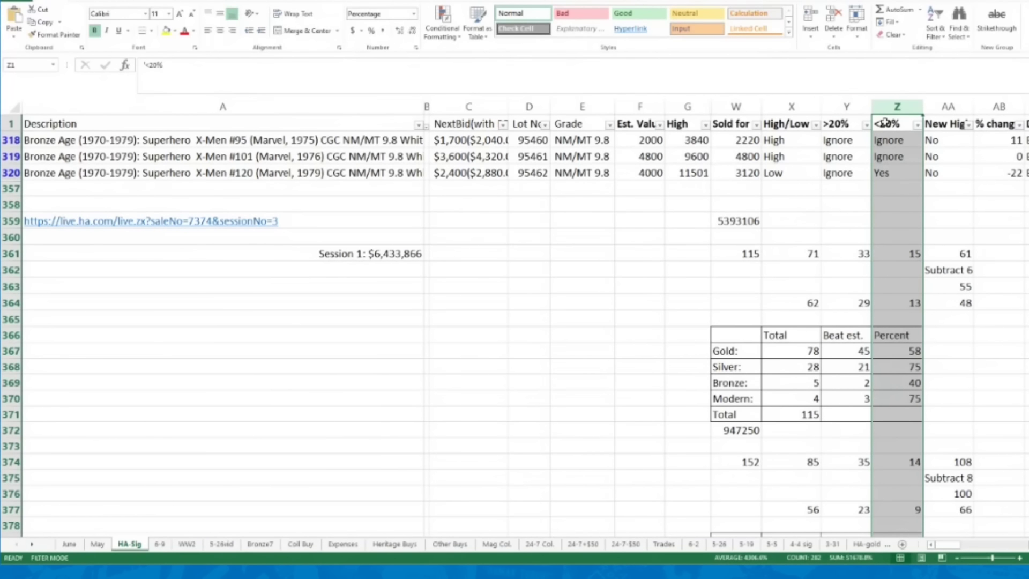
{"action": "left_click", "coordinate": [947, 107]}
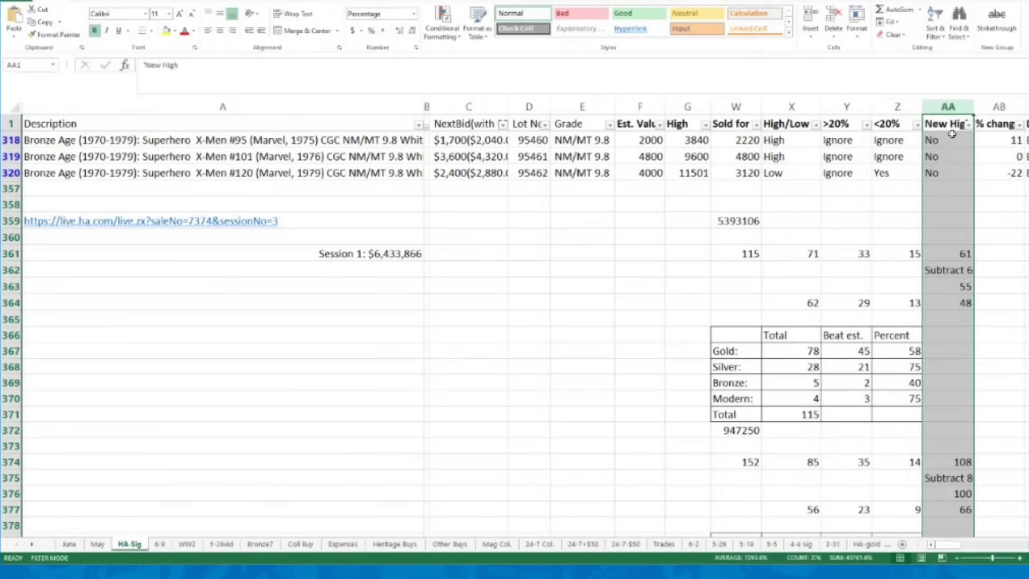
{"action": "left_click", "coordinate": [996, 107]}
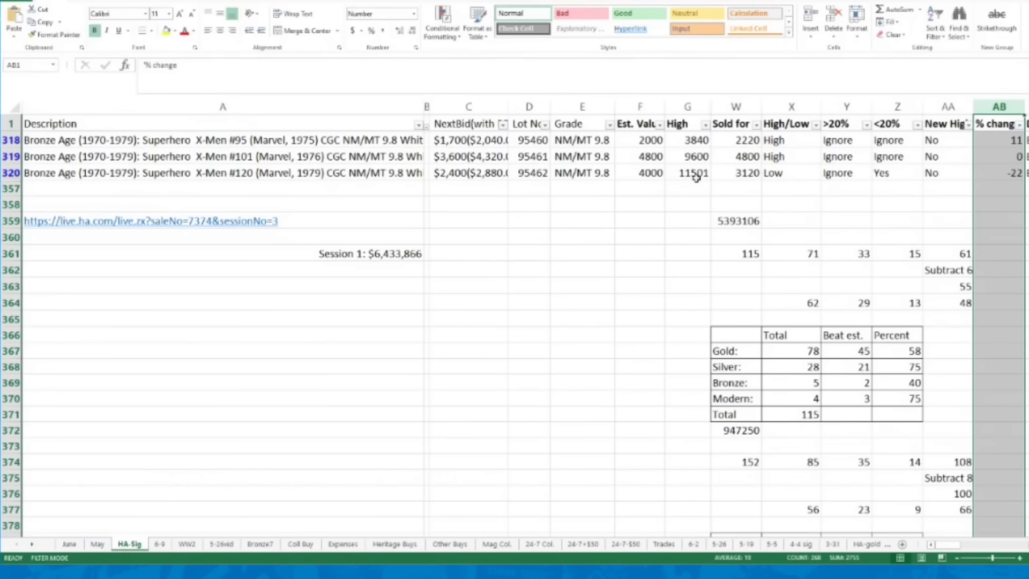
Inspect the Sold for, High/Low and <20% cells of the X-Men #120 lot in row 320
{"action": "left_click", "coordinate": [732, 175]}
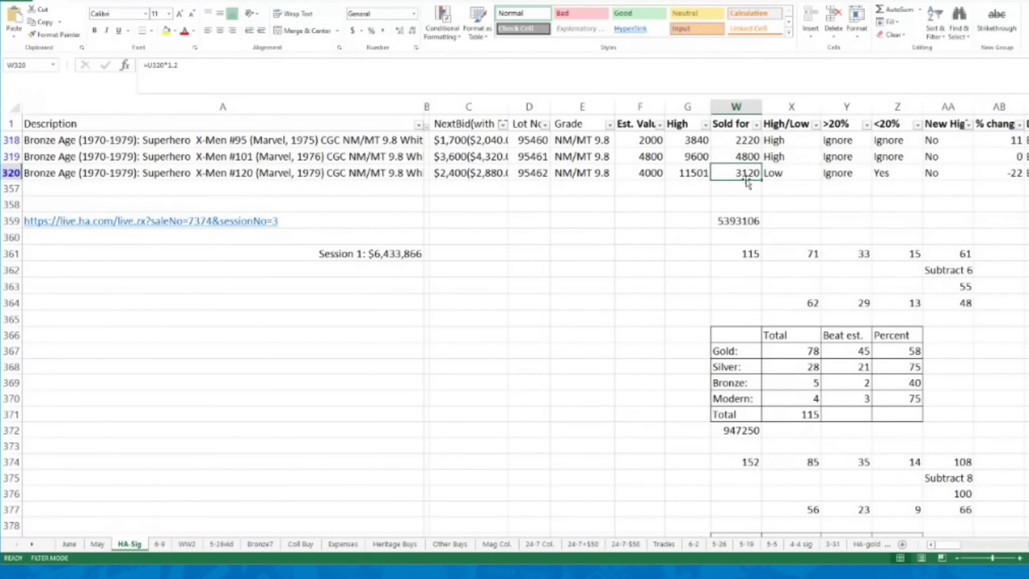
{"action": "left_click", "coordinate": [793, 176]}
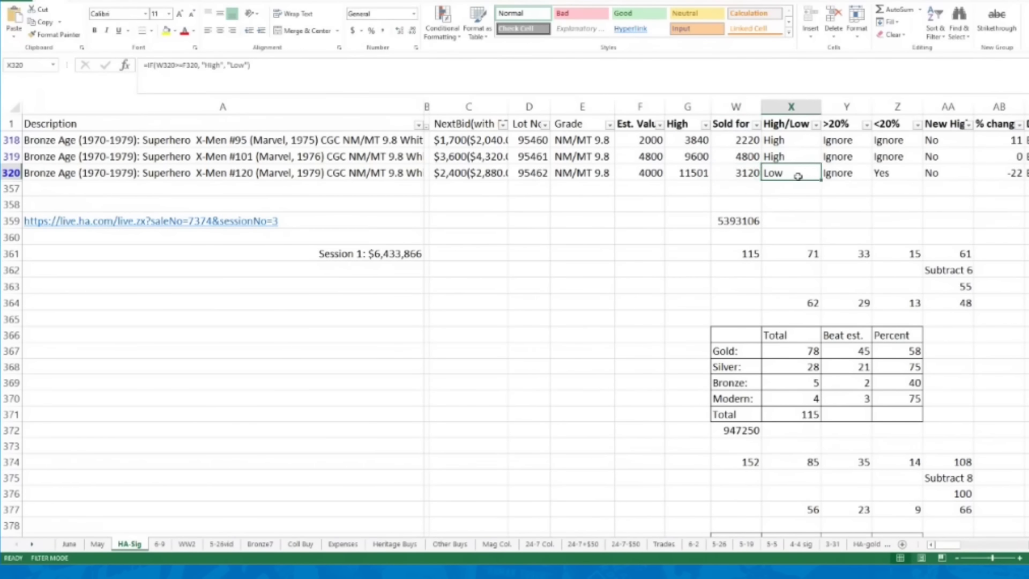
{"action": "left_click", "coordinate": [885, 179]}
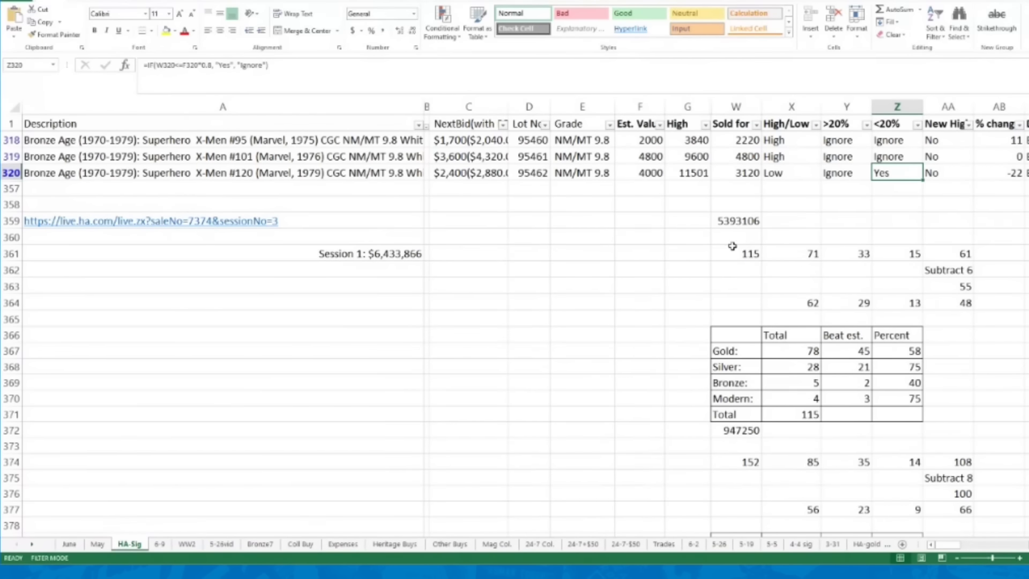
Review the first session's summary block and its High/Low, >20%, <20% and New High counts in row 361, including the subtraction note
{"action": "left_click_drag", "start_coordinate": [726, 239], "coordinate": [957, 431]}
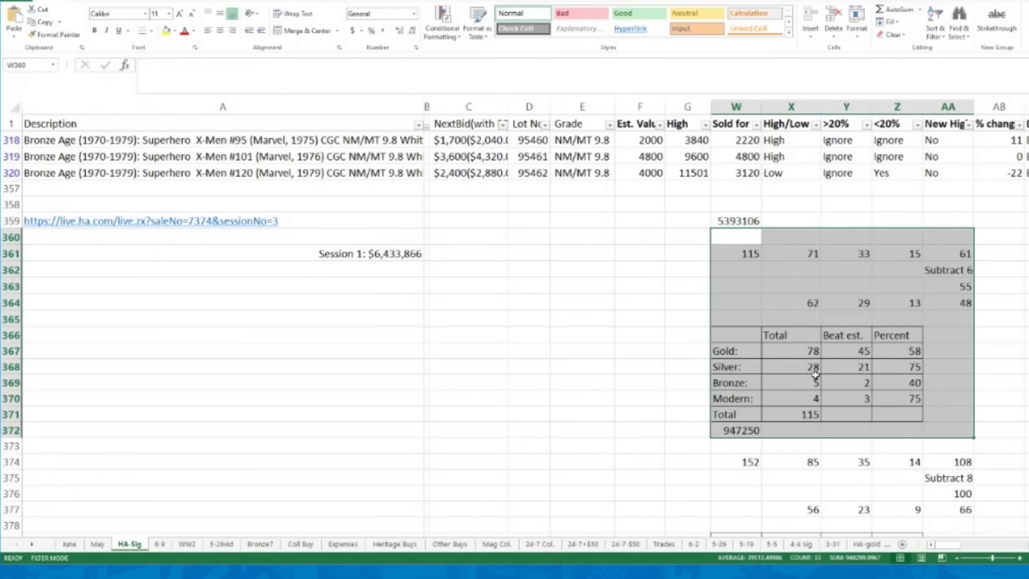
{"action": "left_click", "coordinate": [756, 272]}
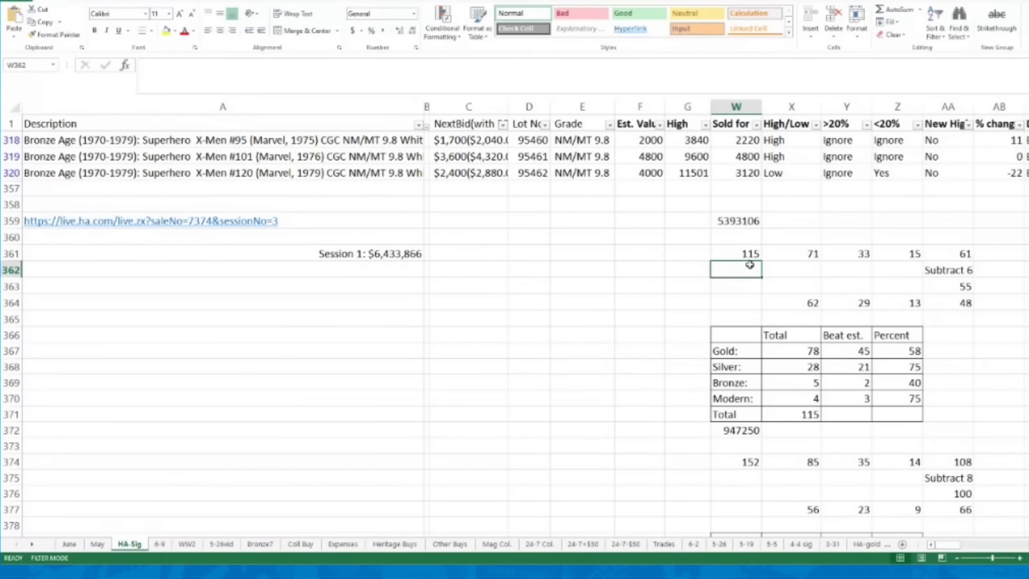
{"action": "left_click", "coordinate": [808, 253]}
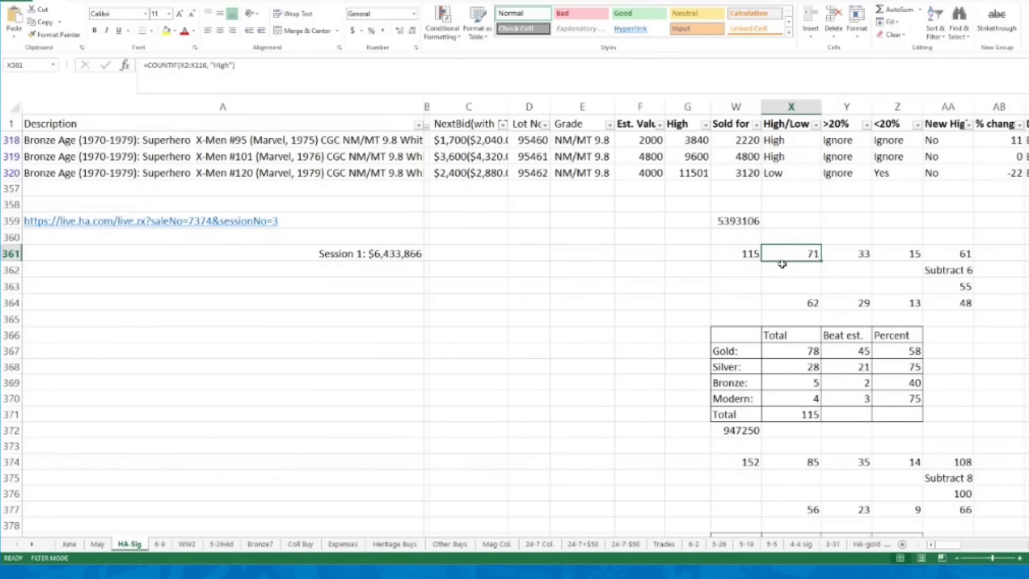
{"action": "left_click", "coordinate": [860, 254]}
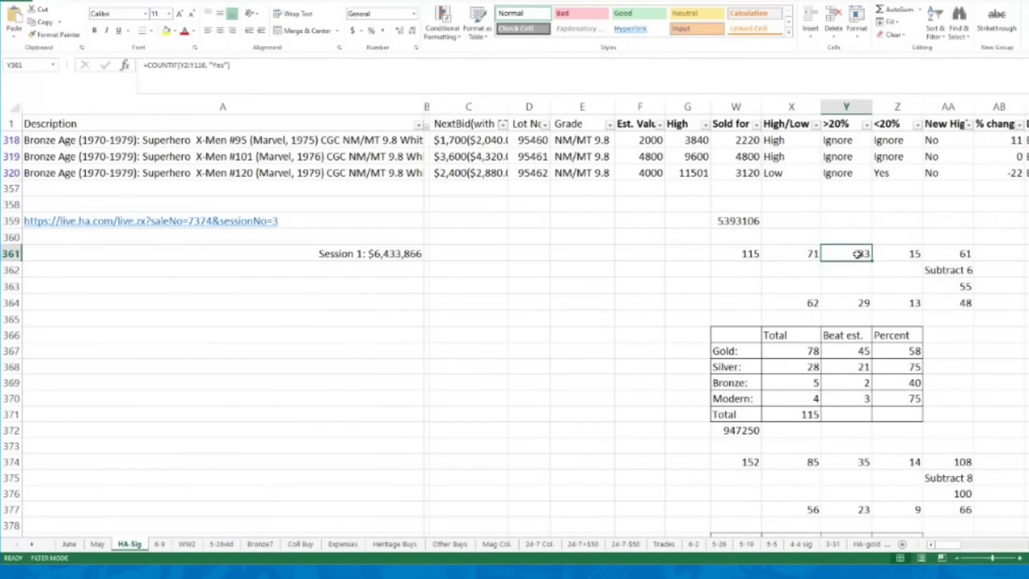
{"action": "left_click", "coordinate": [893, 253]}
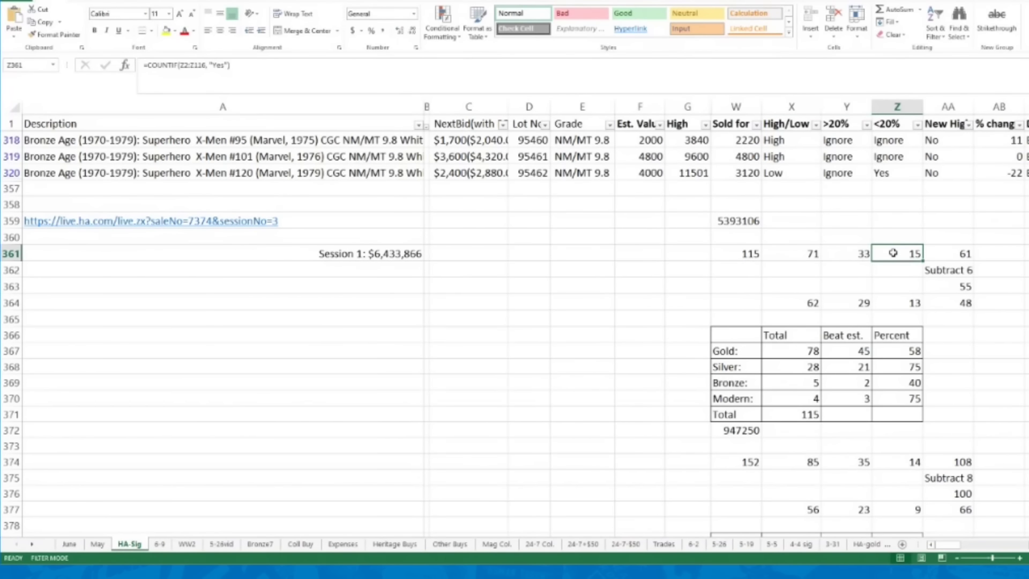
{"action": "left_click", "coordinate": [948, 253]}
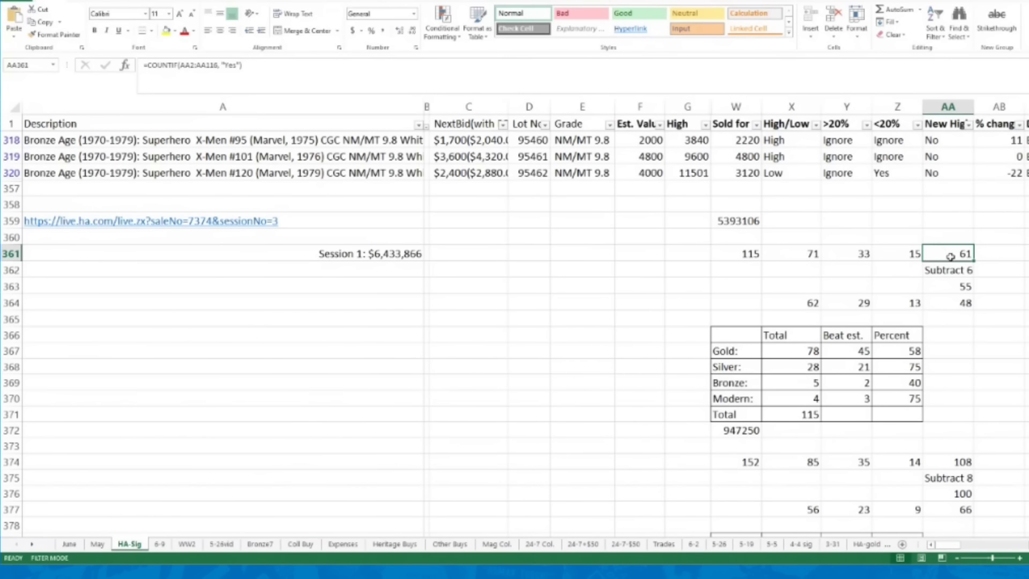
{"action": "left_click", "coordinate": [963, 270]}
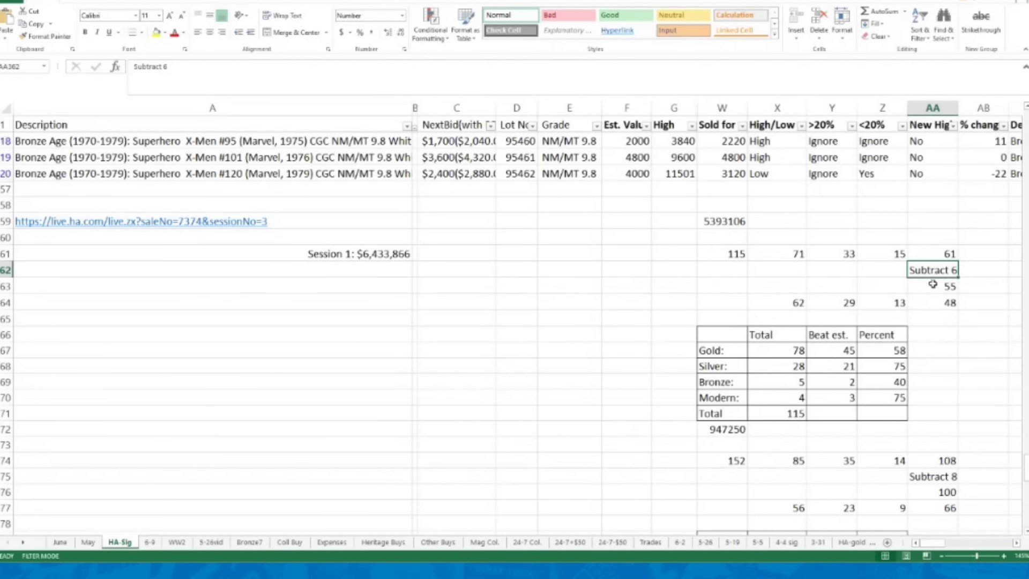
Examine the first session's percentages in row 364 for High/Low, >20%, <20% and New High
{"action": "left_click_drag", "start_coordinate": [785, 289], "coordinate": [943, 304]}
{"action": "left_click", "coordinate": [788, 302]}
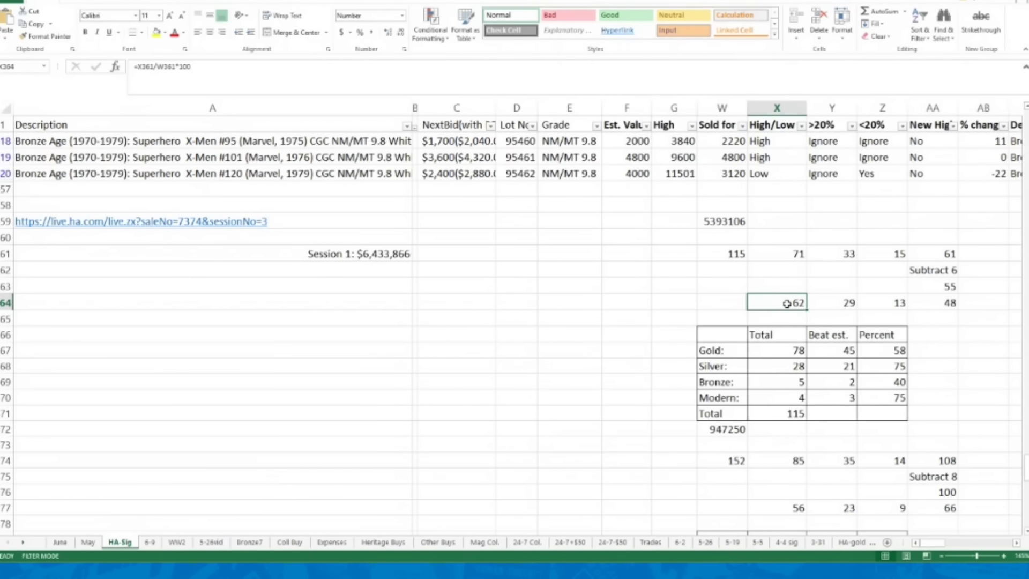
{"action": "left_click", "coordinate": [836, 305]}
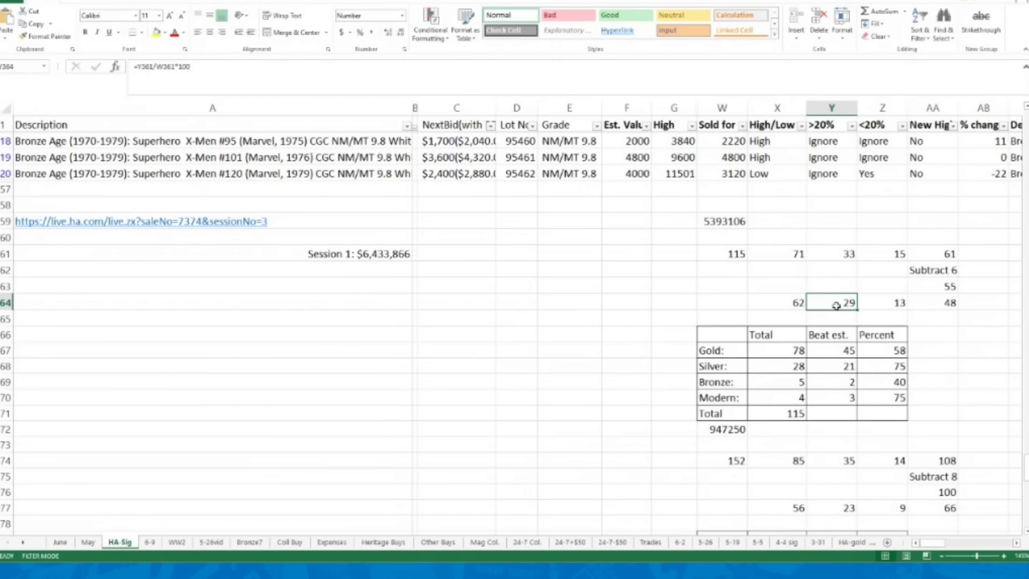
{"action": "left_click", "coordinate": [892, 302]}
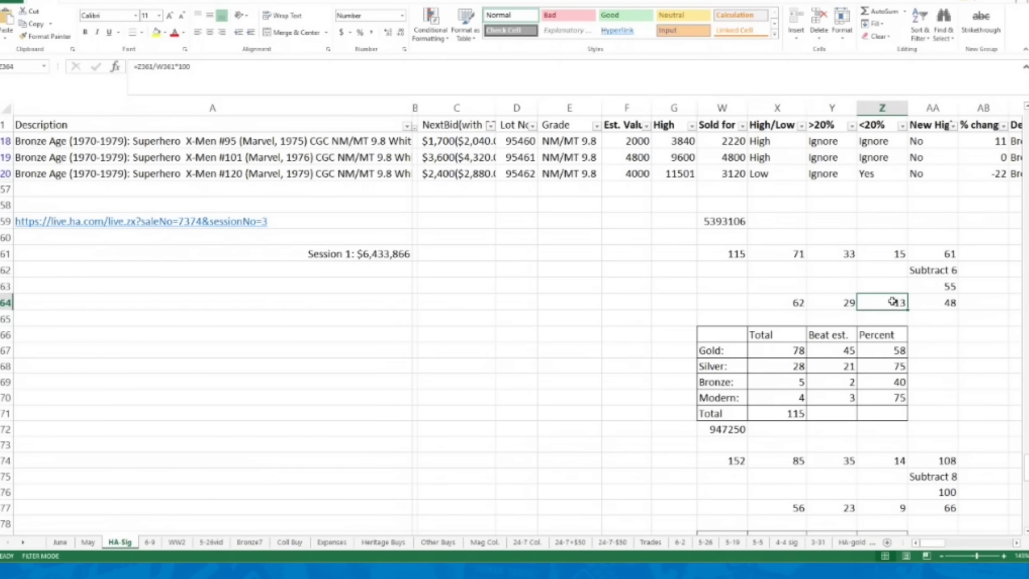
{"action": "left_click", "coordinate": [933, 302]}
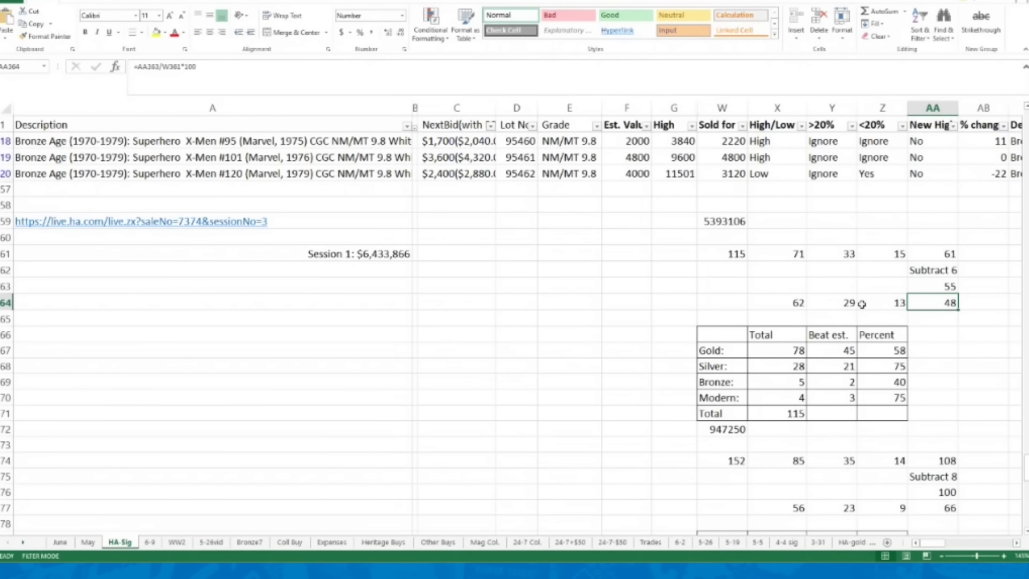
{"action": "left_click", "coordinate": [786, 304]}
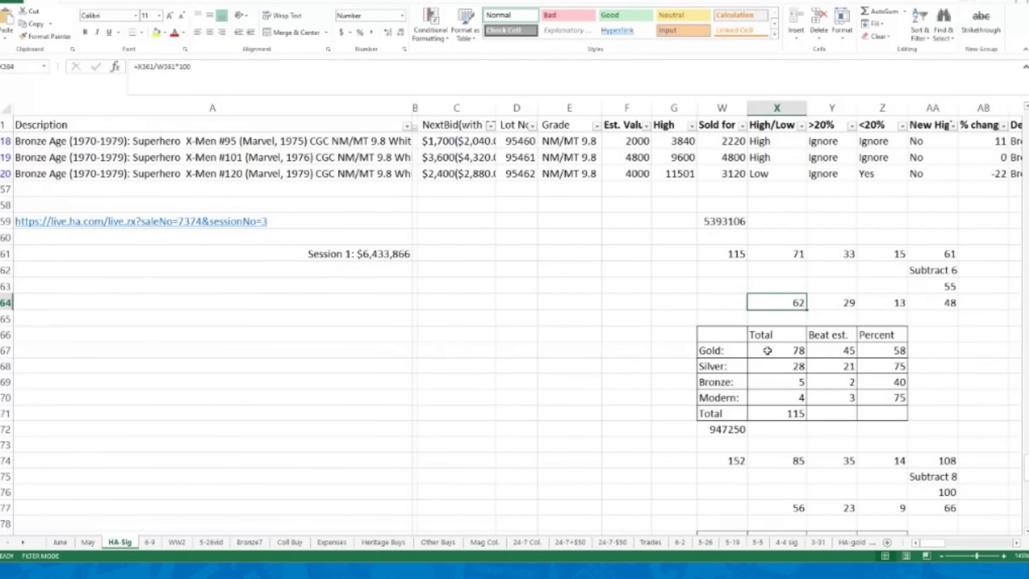
Review the Gold, Silver, Bronze and Modern breakdown with its percentages, and check the first session's sold total in W359
{"action": "left_click_drag", "start_coordinate": [734, 348], "coordinate": [740, 401]}
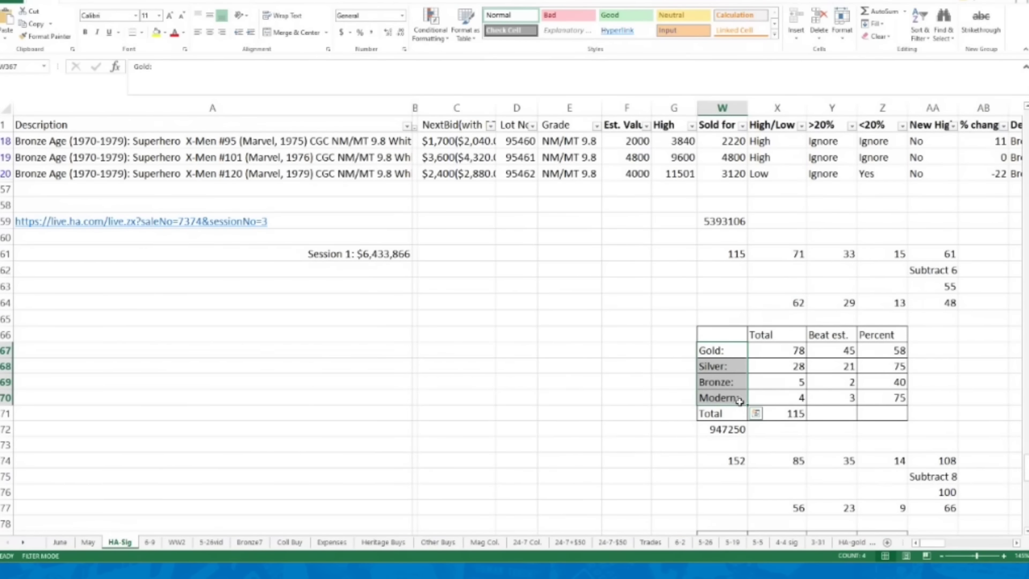
{"action": "left_click", "coordinate": [880, 353]}
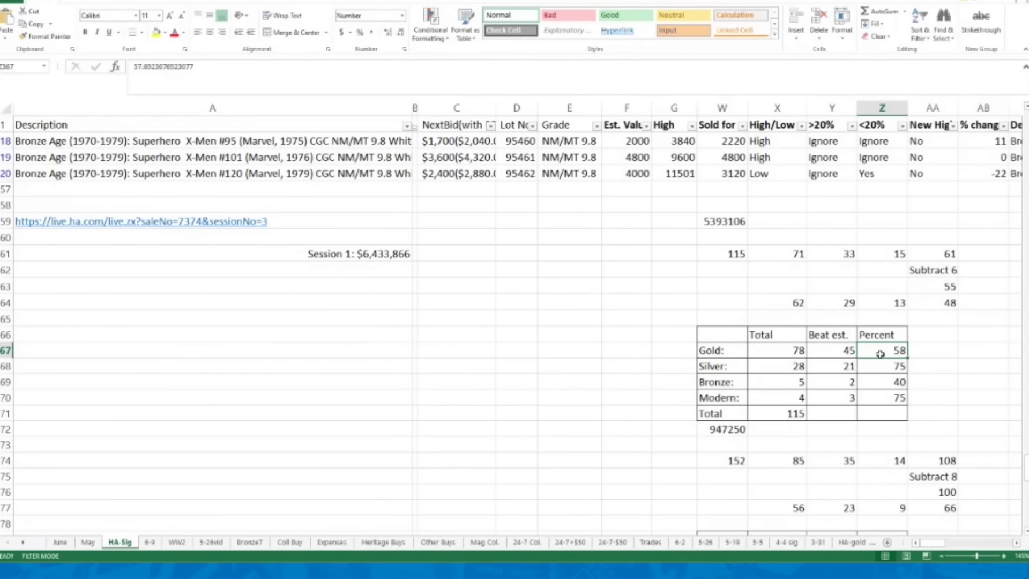
{"action": "left_click", "coordinate": [881, 366]}
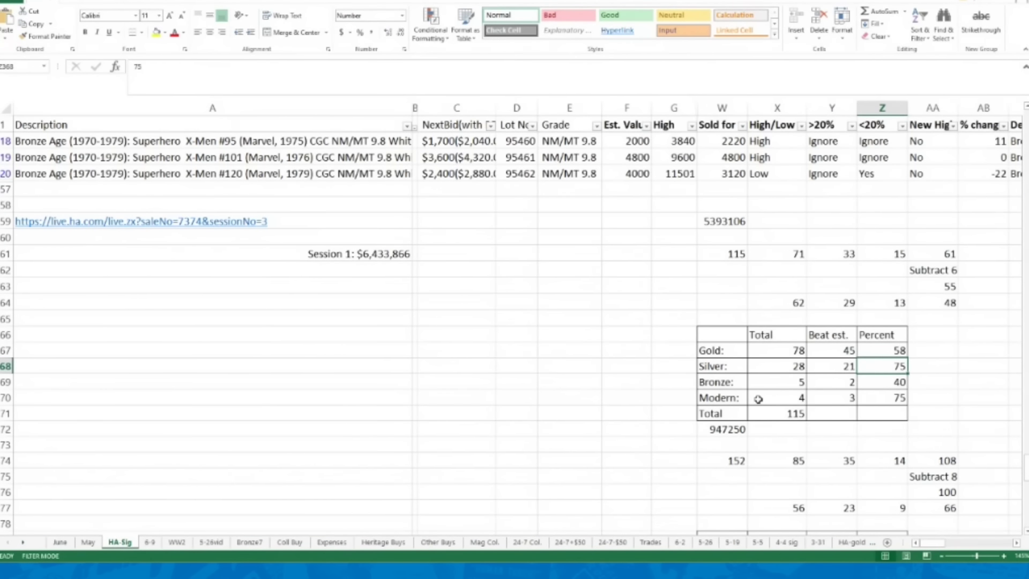
{"action": "left_click", "coordinate": [708, 222]}
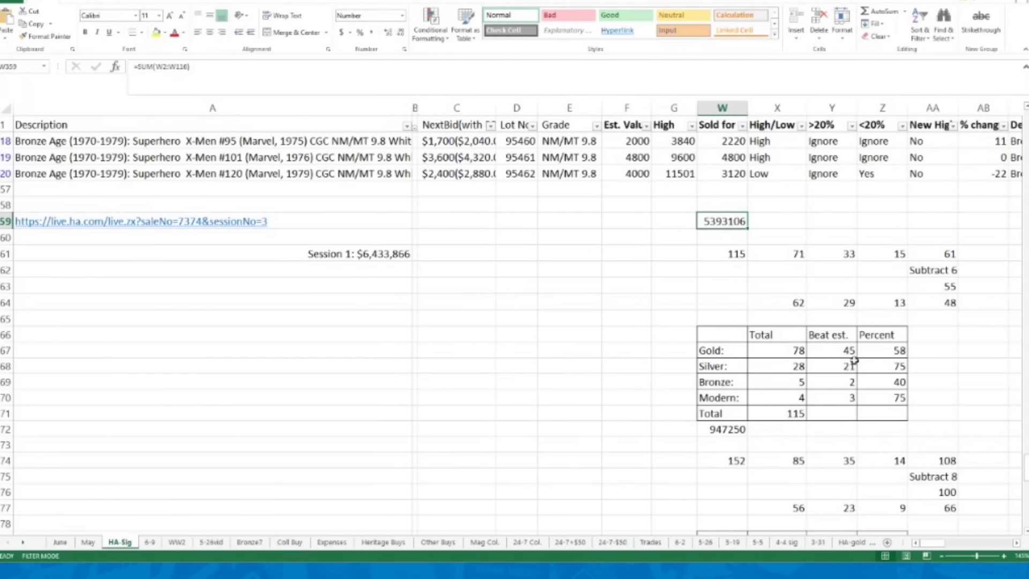
Look over the second session's summary below the first and the last auction lots above them
{"action": "scroll", "coordinate": [844, 355], "scroll_direction": "down", "scroll_amount": 3}
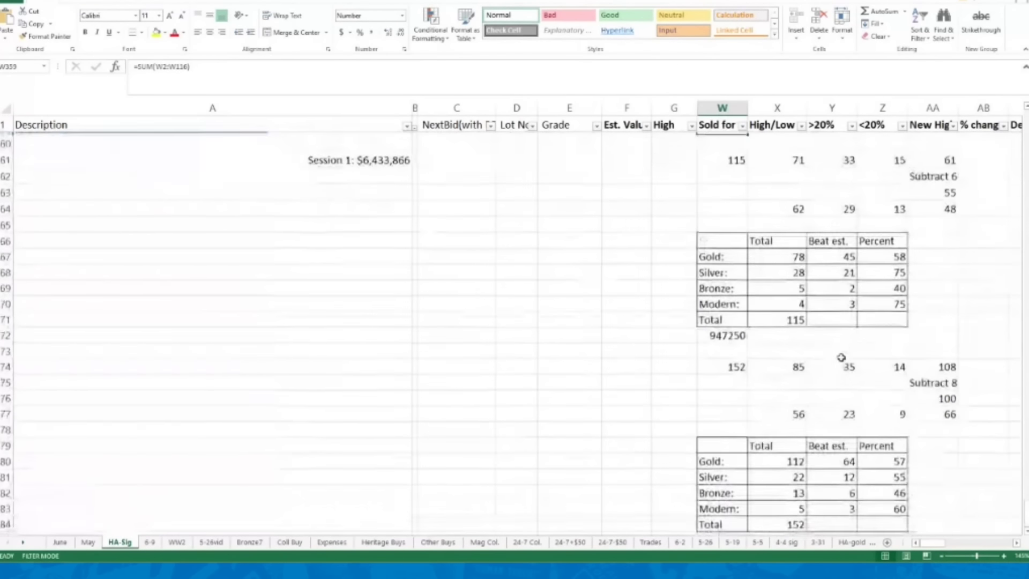
{"action": "scroll", "coordinate": [842, 360], "scroll_direction": "up", "scroll_amount": 1}
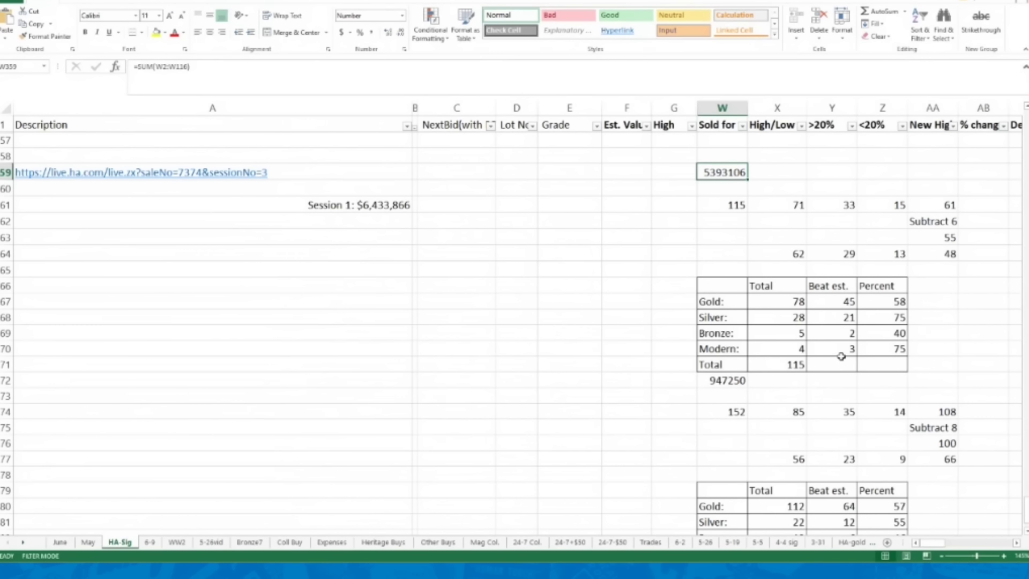
{"action": "scroll", "coordinate": [605, 340], "scroll_direction": "up", "scroll_amount": 2}
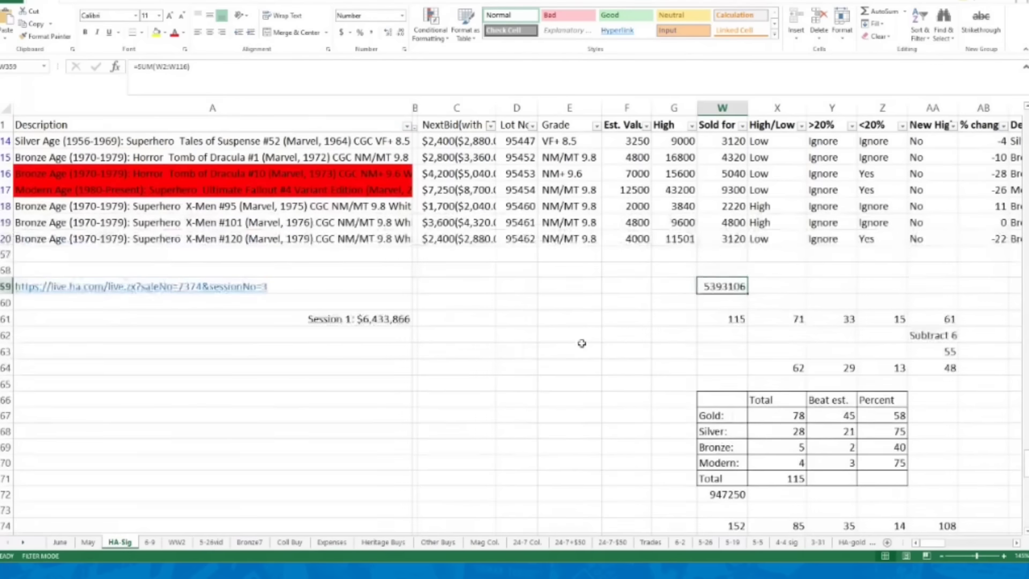
{"action": "scroll", "coordinate": [636, 365], "scroll_direction": "down", "scroll_amount": 2}
{"action": "scroll", "coordinate": [635, 366], "scroll_direction": "down", "scroll_amount": 1}
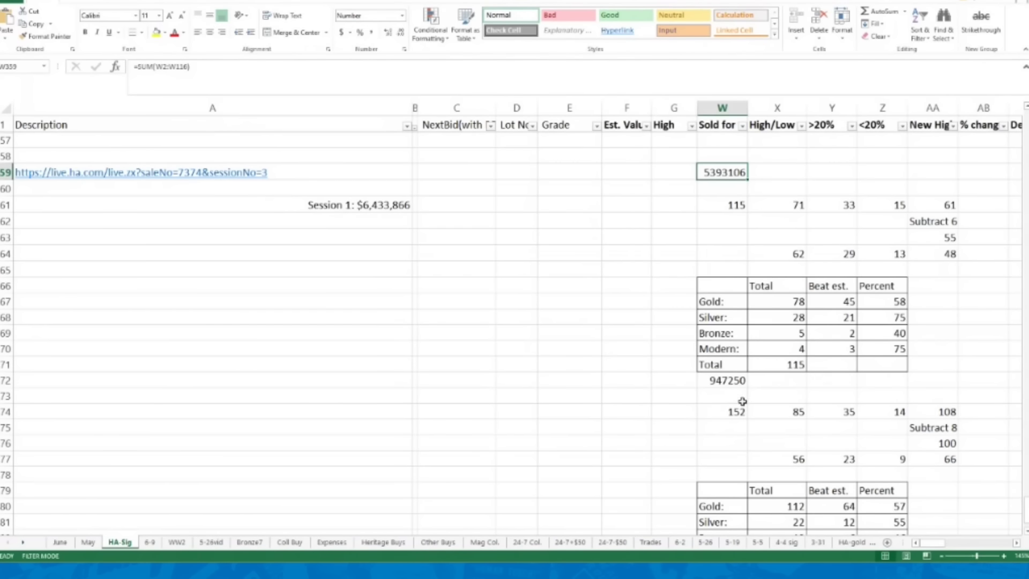
Examine the second session's High/Low and New High counts in row 374 and the Gold total in its comic-age breakdown
{"action": "scroll", "coordinate": [761, 400], "scroll_direction": "down", "scroll_amount": 4}
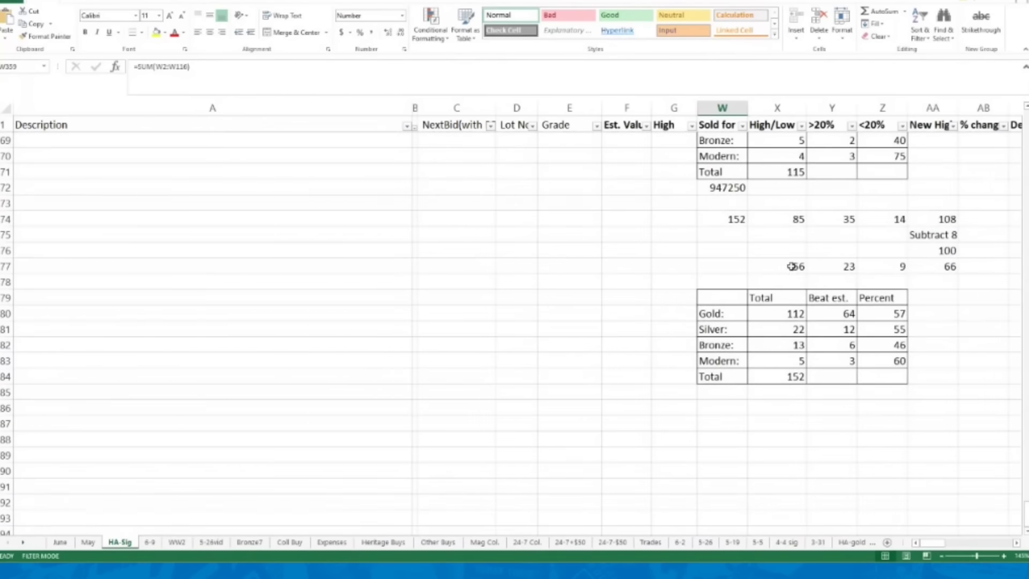
{"action": "left_click", "coordinate": [795, 219]}
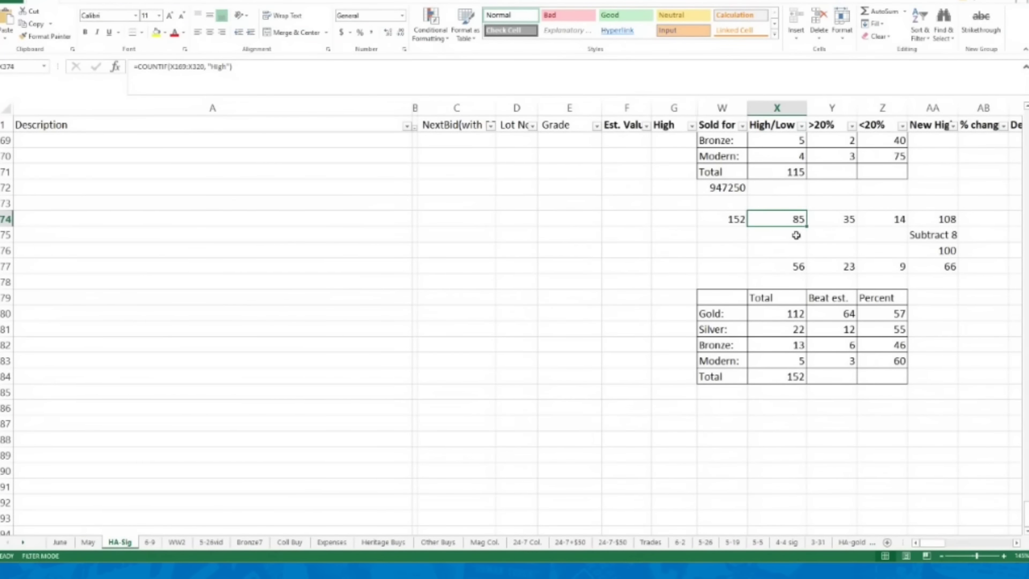
{"action": "scroll", "coordinate": [803, 273], "scroll_direction": "up", "scroll_amount": 2}
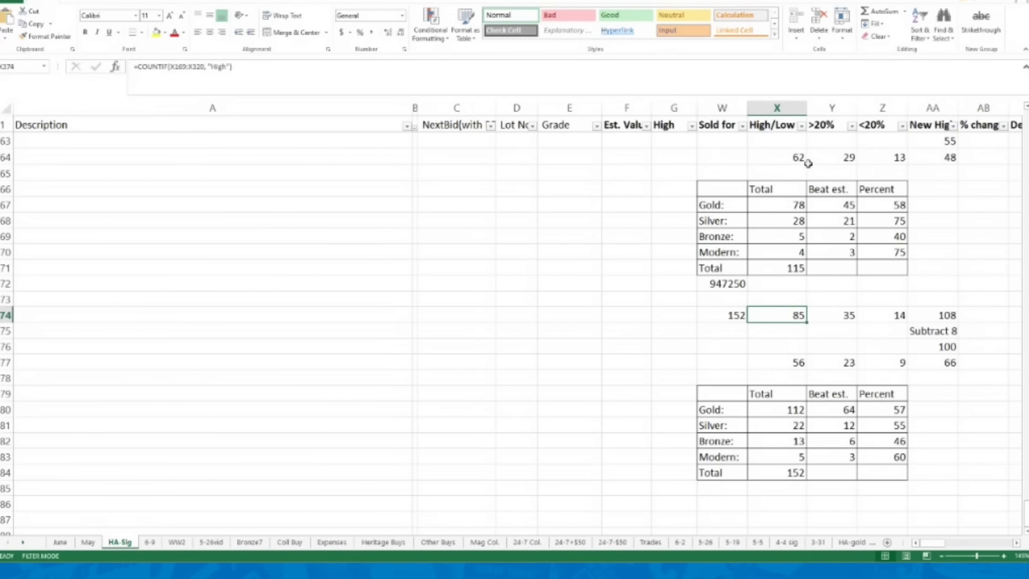
{"action": "scroll", "coordinate": [788, 354], "scroll_direction": "down", "scroll_amount": 1}
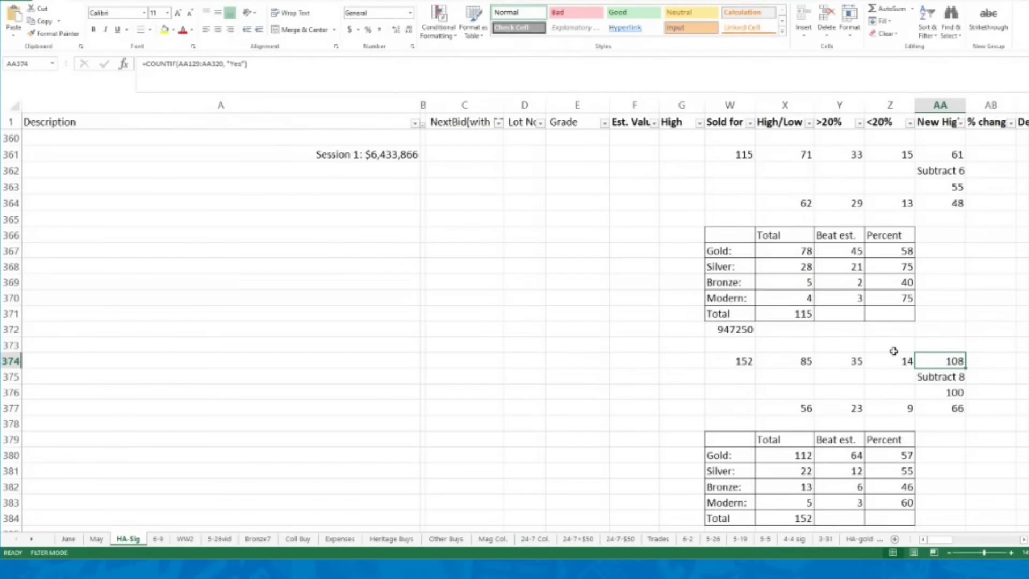
{"action": "scroll", "coordinate": [879, 351], "scroll_direction": "down", "scroll_amount": 2}
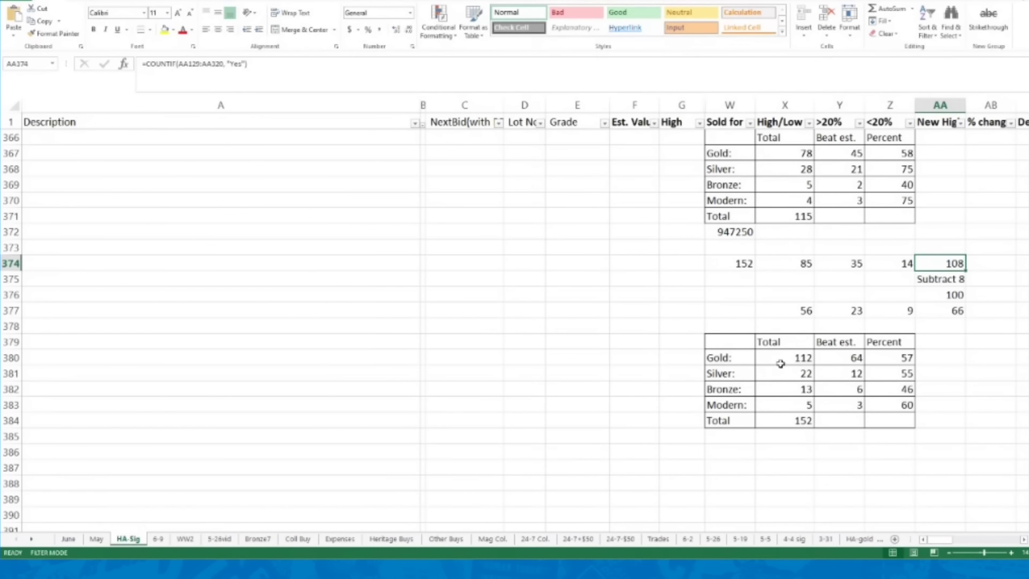
{"action": "left_click", "coordinate": [795, 356]}
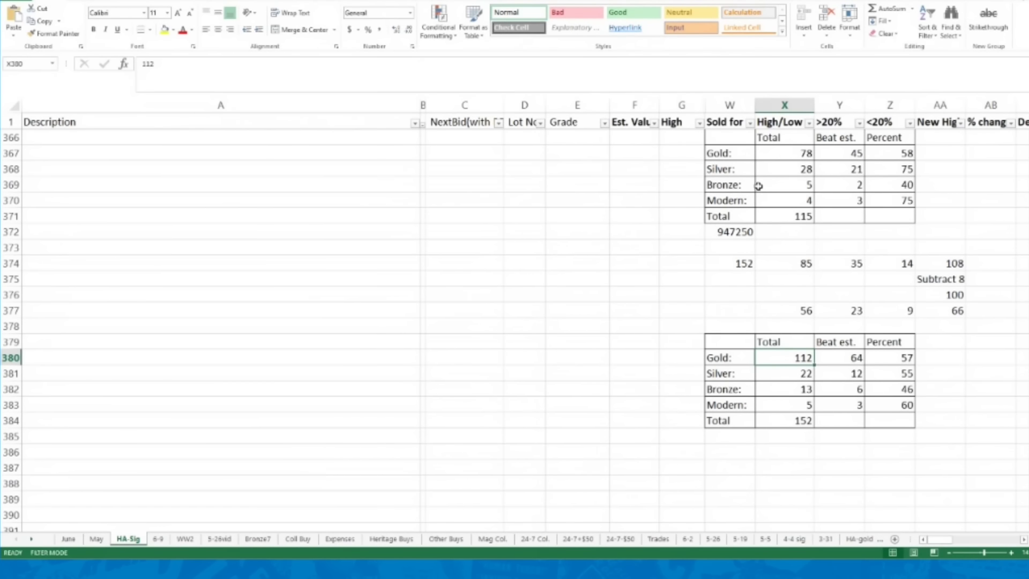
Compare the first session's >20% and <20% counts in row 361 with the second session's <20% count, and review both age tables
{"action": "scroll", "coordinate": [761, 247], "scroll_direction": "up", "scroll_amount": 3}
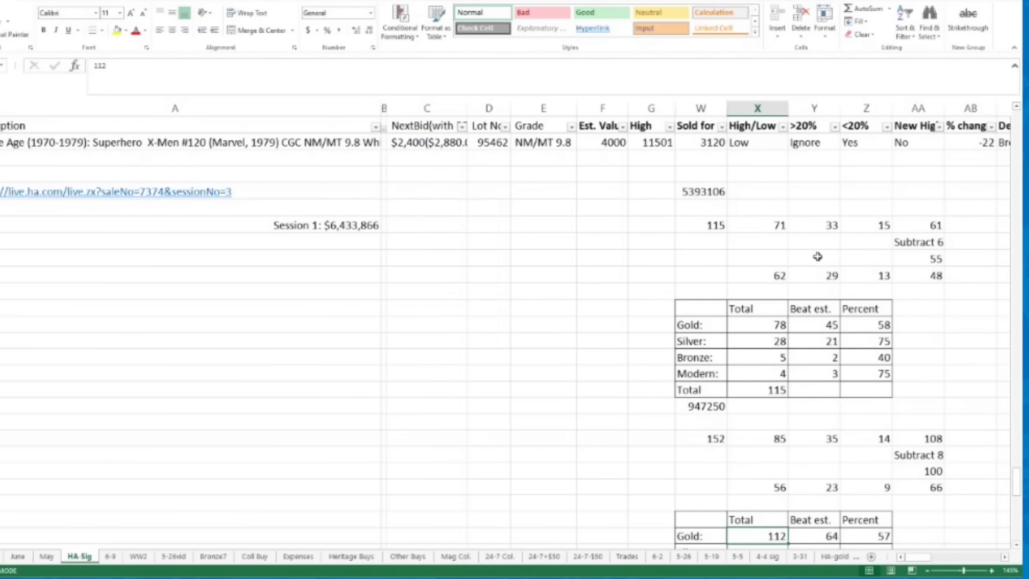
{"action": "left_click", "coordinate": [825, 224]}
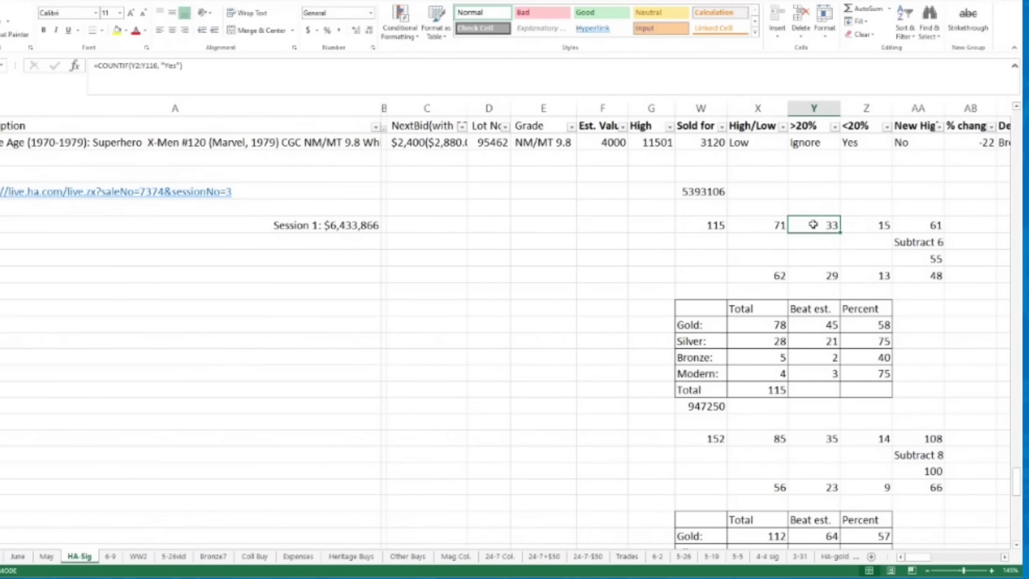
{"action": "left_click", "coordinate": [872, 228]}
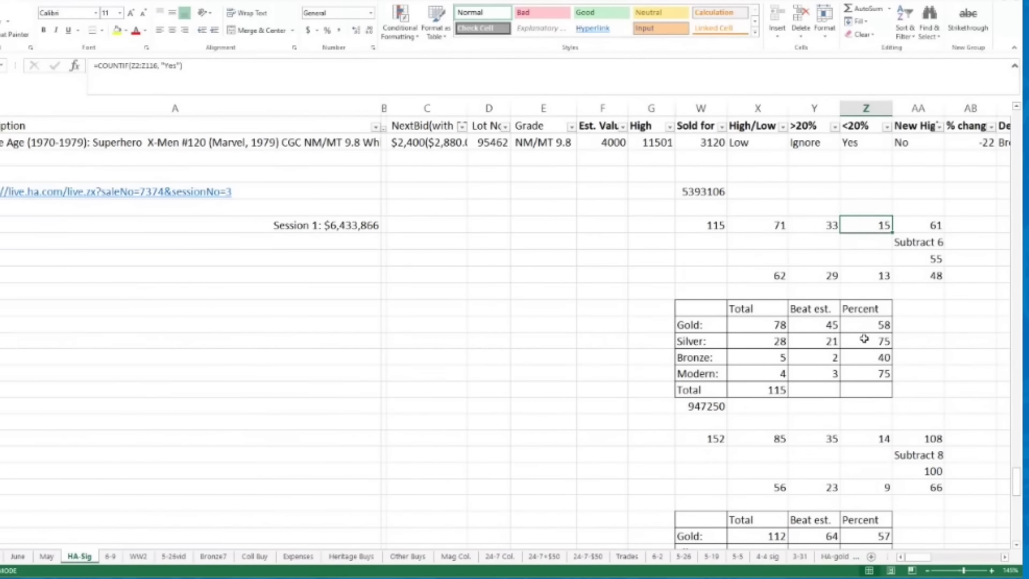
{"action": "left_click", "coordinate": [886, 435]}
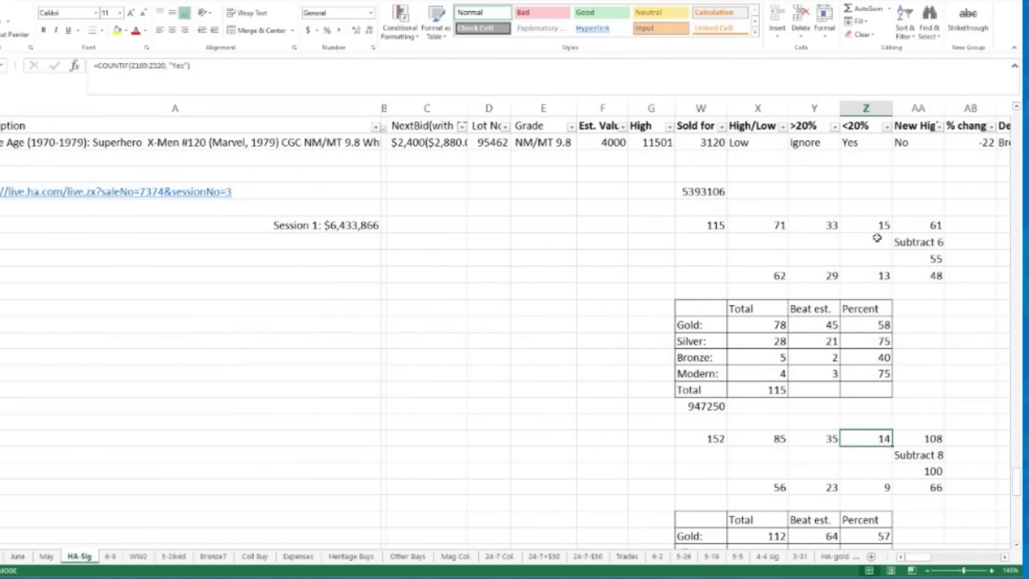
{"action": "left_click", "coordinate": [654, 225]}
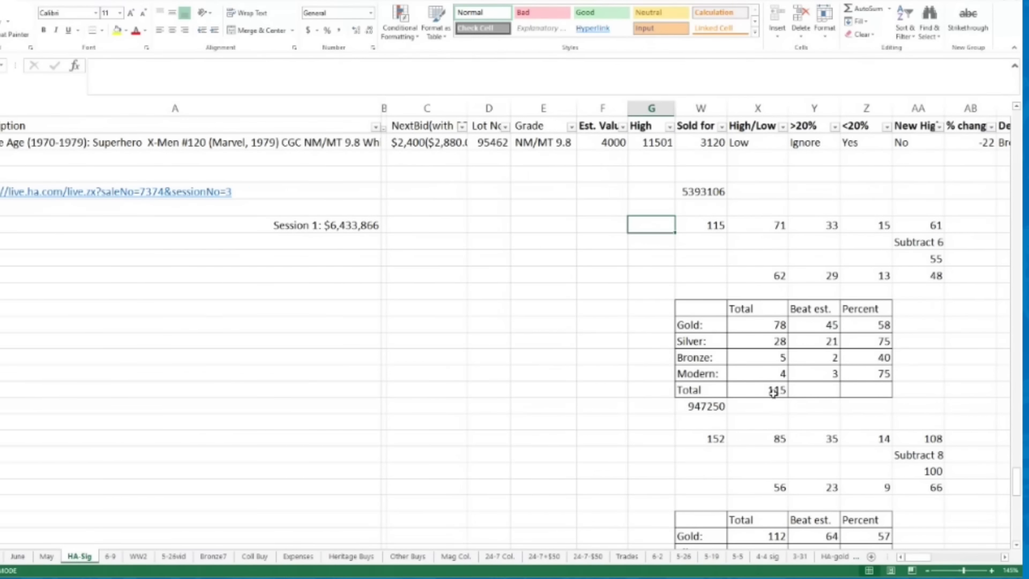
{"action": "scroll", "coordinate": [773, 392], "scroll_direction": "down", "scroll_amount": 3}
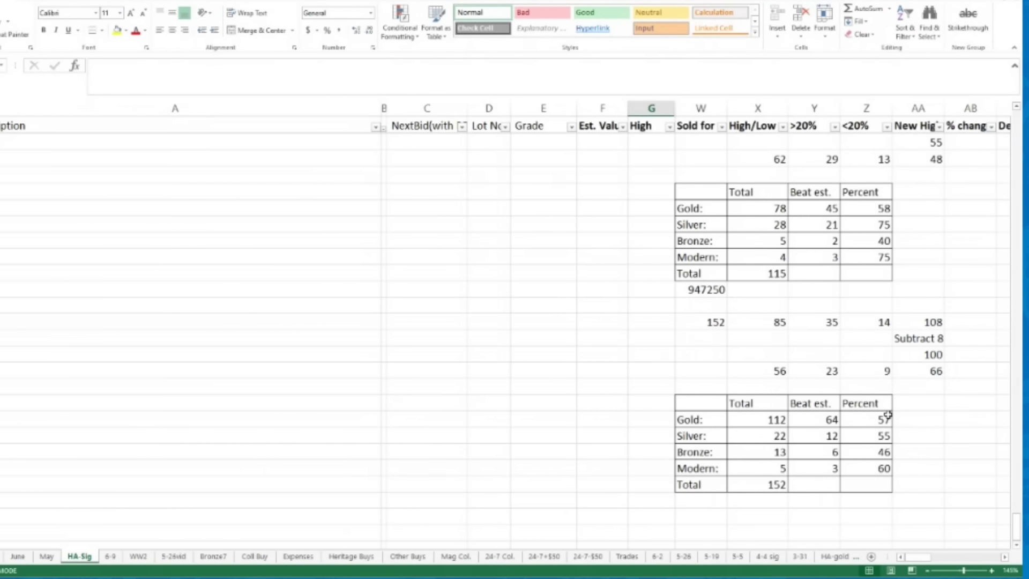
Look over the colour-highlighted auction lots, especially where the first session ends at row 116 and the second begins at row 169
{"action": "scroll", "coordinate": [888, 416], "scroll_direction": "up", "scroll_amount": 5}
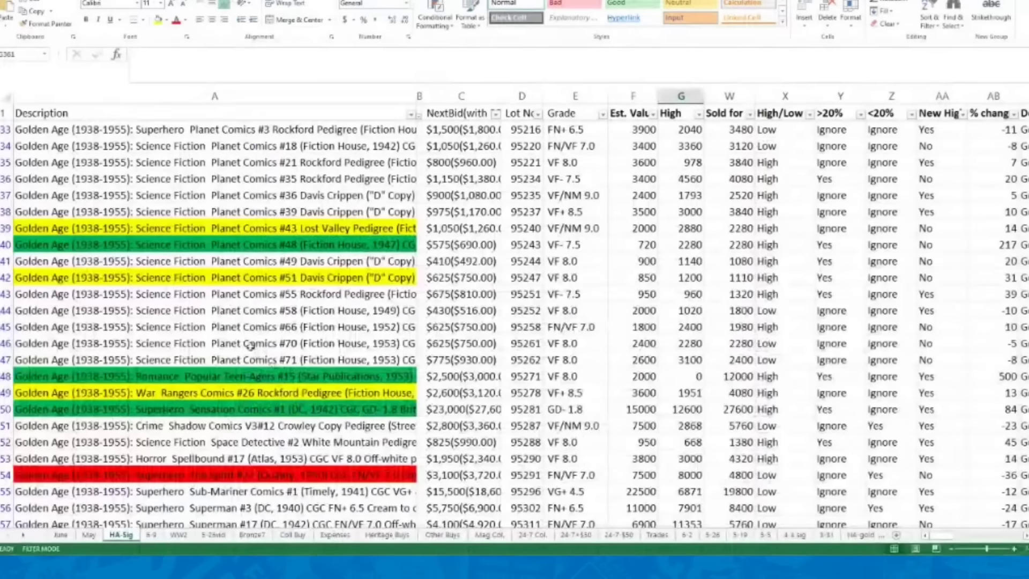
{"action": "scroll", "coordinate": [257, 318], "scroll_direction": "up", "scroll_amount": 7}
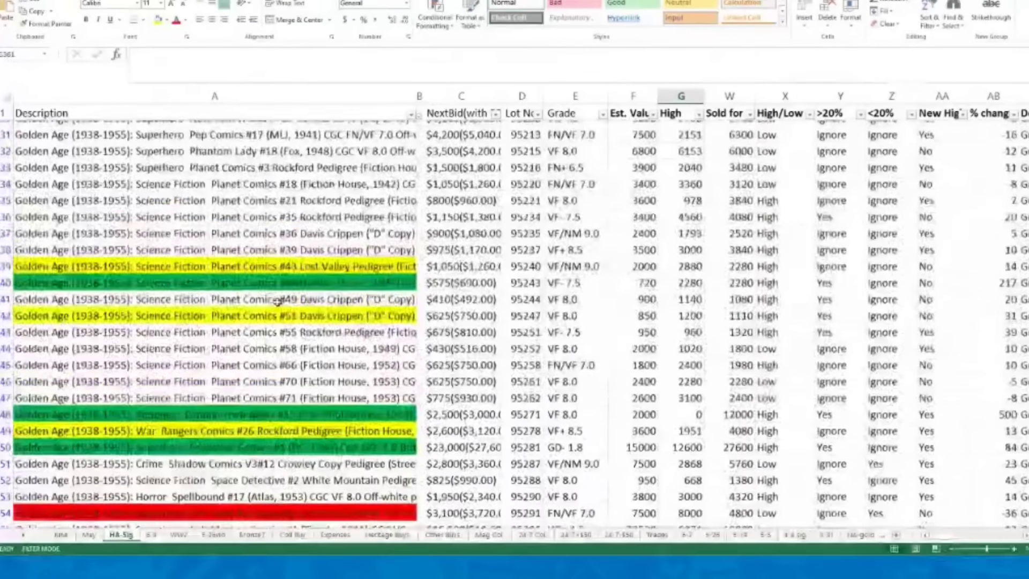
{"action": "scroll", "coordinate": [286, 305], "scroll_direction": "down", "scroll_amount": 15}
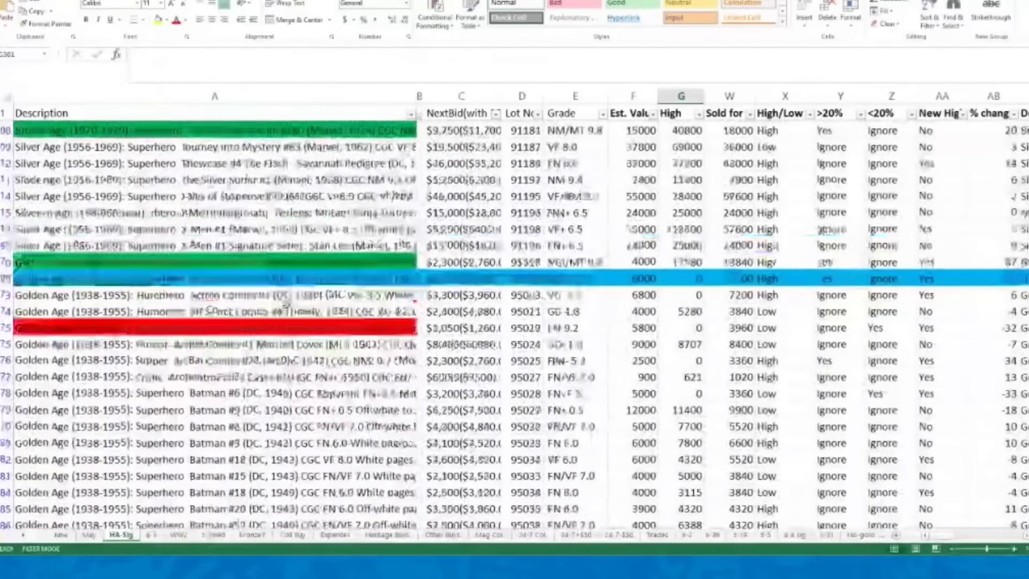
{"action": "scroll", "coordinate": [233, 288], "scroll_direction": "up", "scroll_amount": 3}
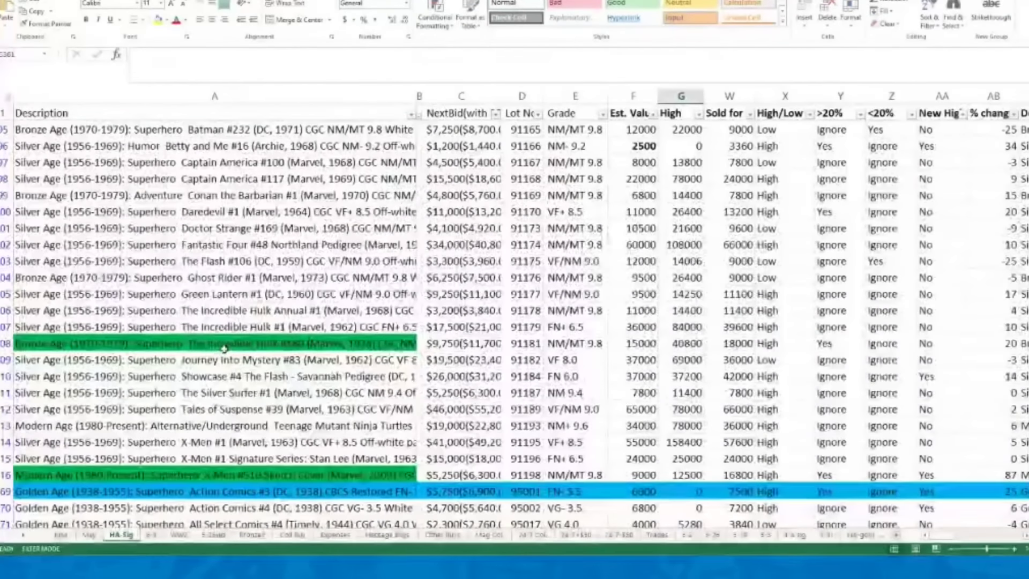
{"action": "scroll", "coordinate": [219, 369], "scroll_direction": "down", "scroll_amount": 3}
{"action": "scroll", "coordinate": [219, 369], "scroll_direction": "down", "scroll_amount": 1}
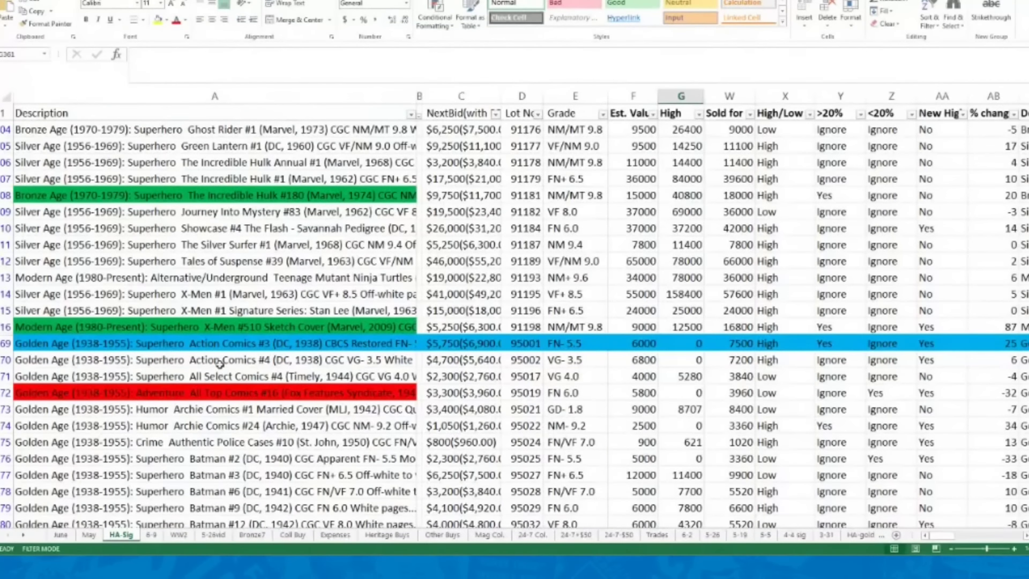
{"action": "scroll", "coordinate": [243, 375], "scroll_direction": "up", "scroll_amount": 1}
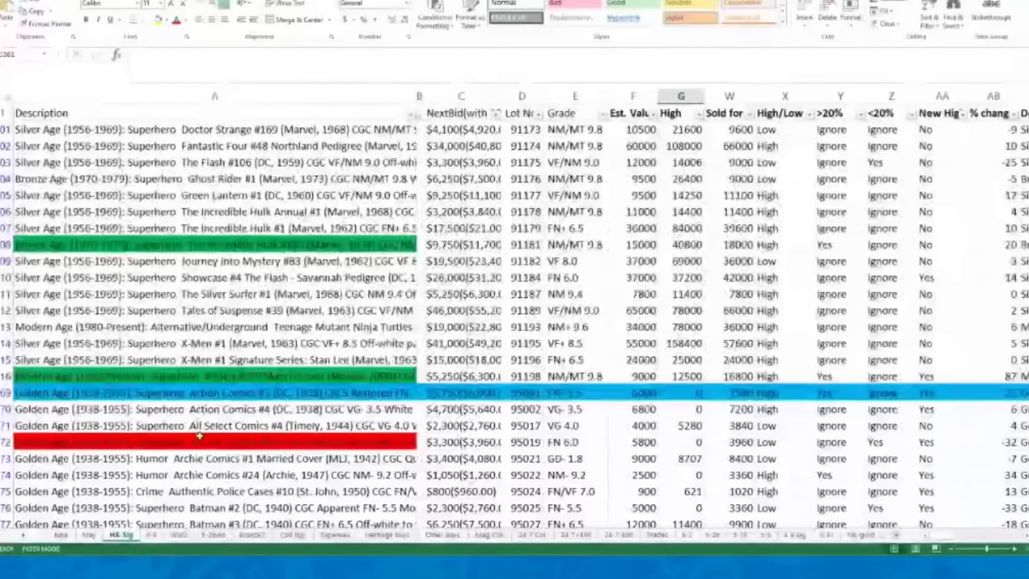
{"action": "scroll", "coordinate": [200, 436], "scroll_direction": "down", "scroll_amount": 1}
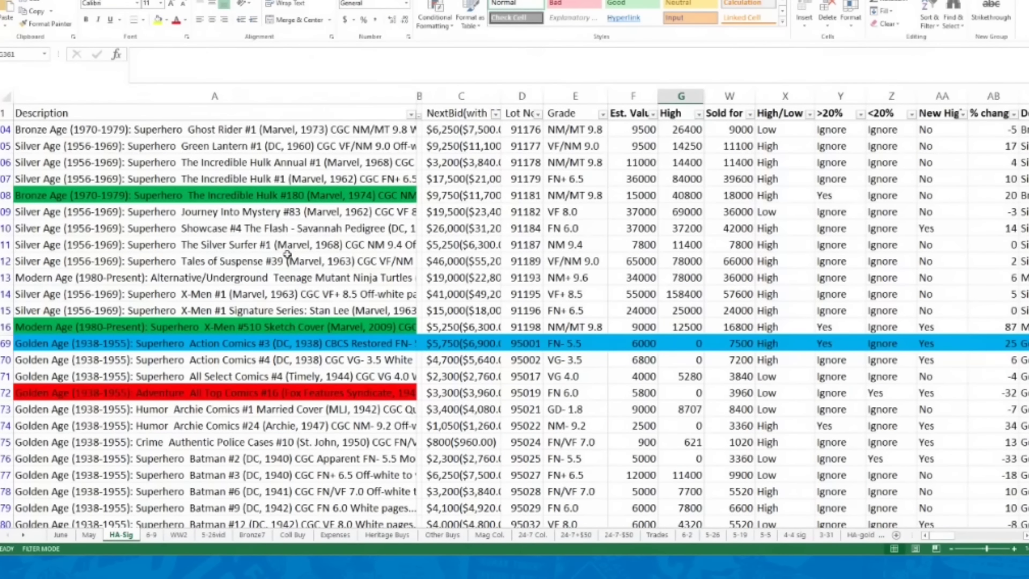
{"action": "scroll", "coordinate": [289, 255], "scroll_direction": "up", "scroll_amount": 2}
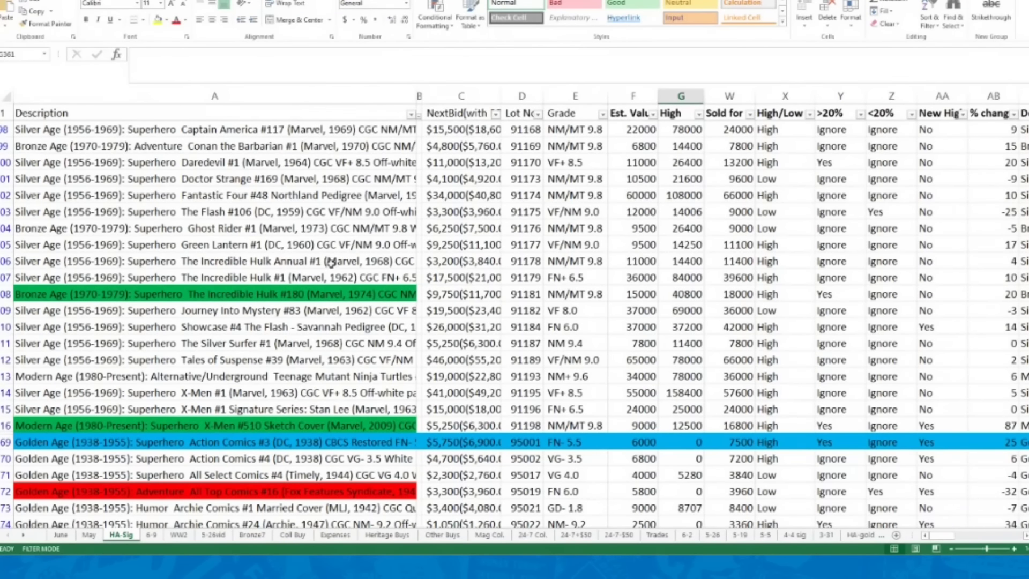
Switch to the browser and review the GPAnalysis sales prices by grade for Planet Comics No. 51
{"action": "scroll", "coordinate": [343, 263], "scroll_direction": "up", "scroll_amount": 4}
{"action": "scroll", "coordinate": [332, 263], "scroll_direction": "down", "scroll_amount": 5}
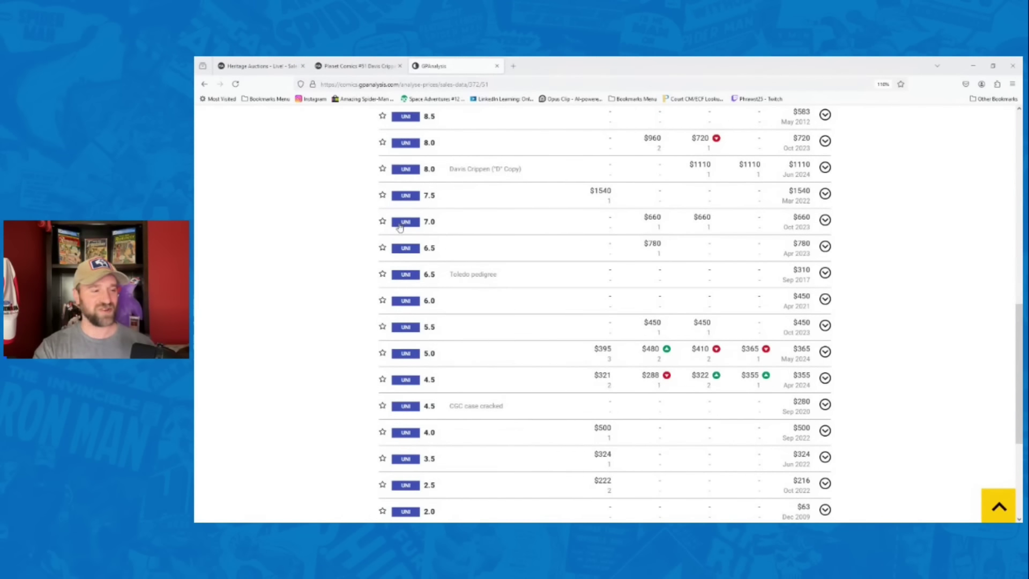
{"action": "scroll", "coordinate": [391, 240], "scroll_direction": "up", "scroll_amount": 5}
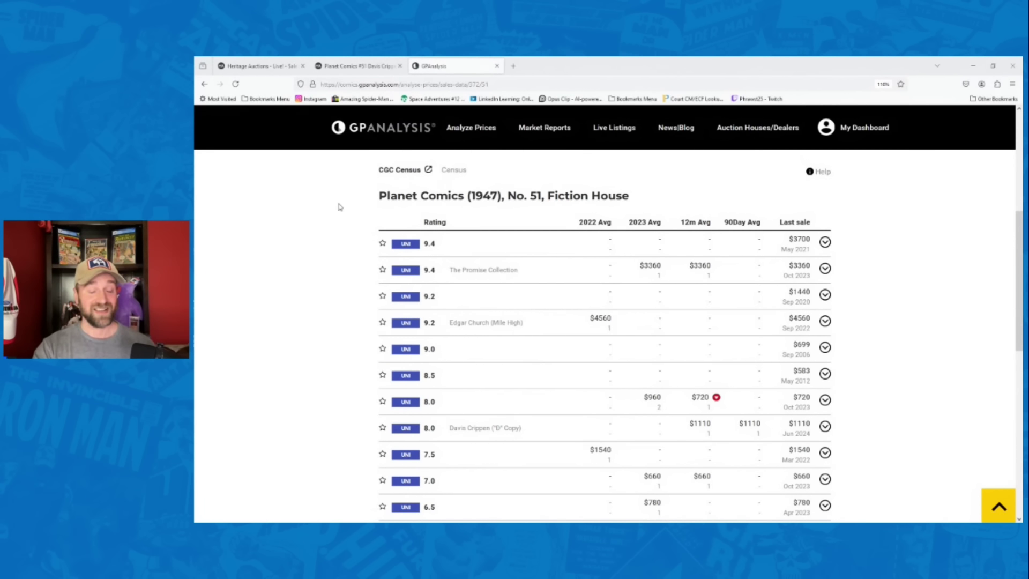
Return to the Heritage Auctions lot page, jump to lot 91002 and look over the Batman #1 listing
{"action": "left_click", "coordinate": [376, 70]}
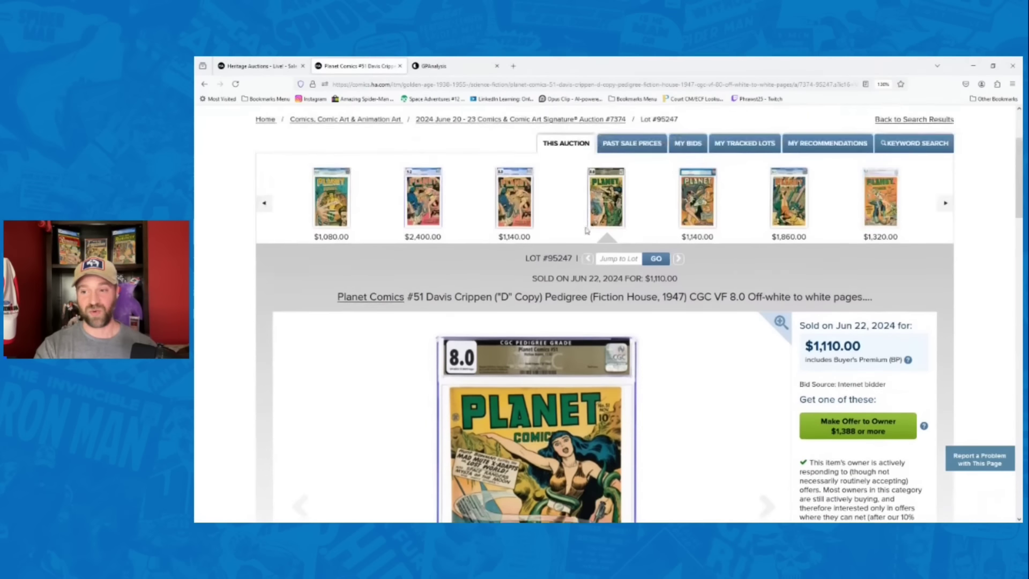
{"action": "left_click", "coordinate": [631, 275]}
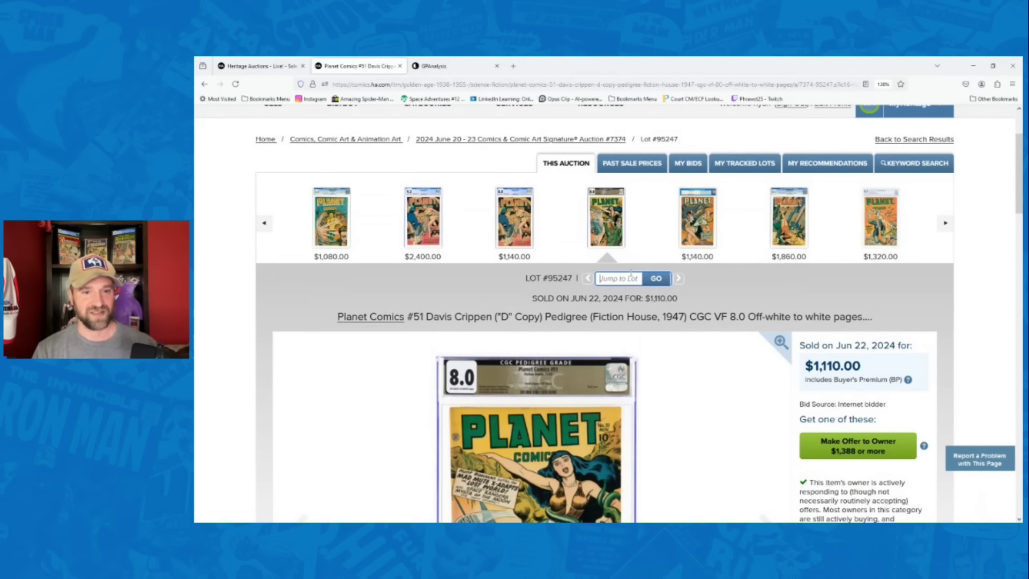
{"action": "type", "text": "91002"}
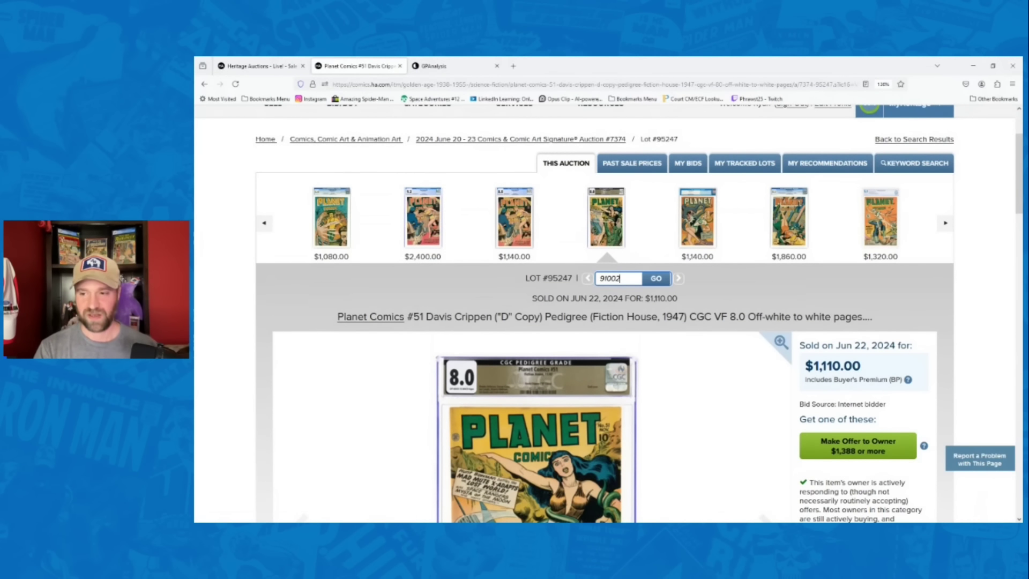
{"action": "key", "text": "Return"}
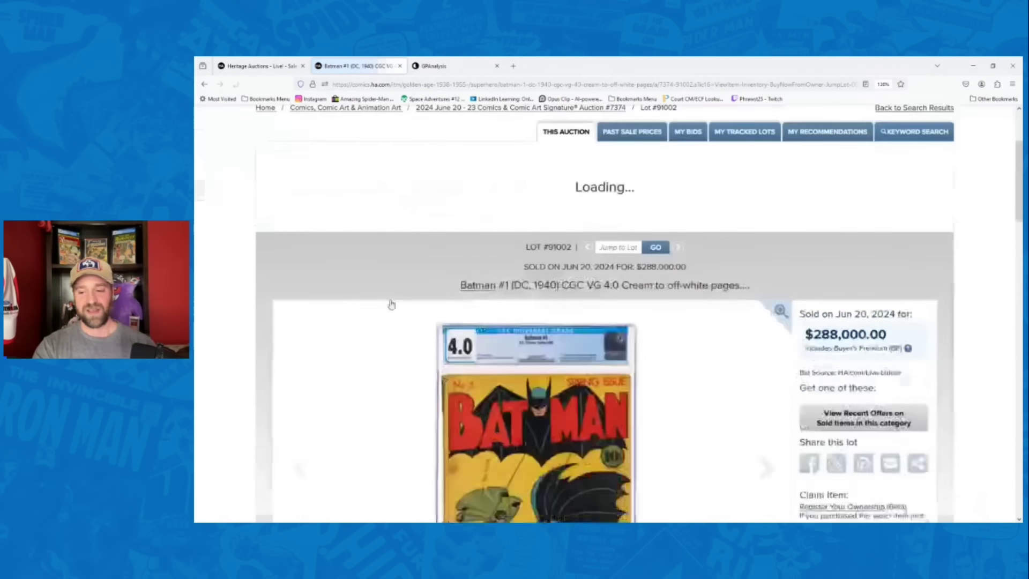
{"action": "scroll", "coordinate": [454, 283], "scroll_direction": "down", "scroll_amount": 3}
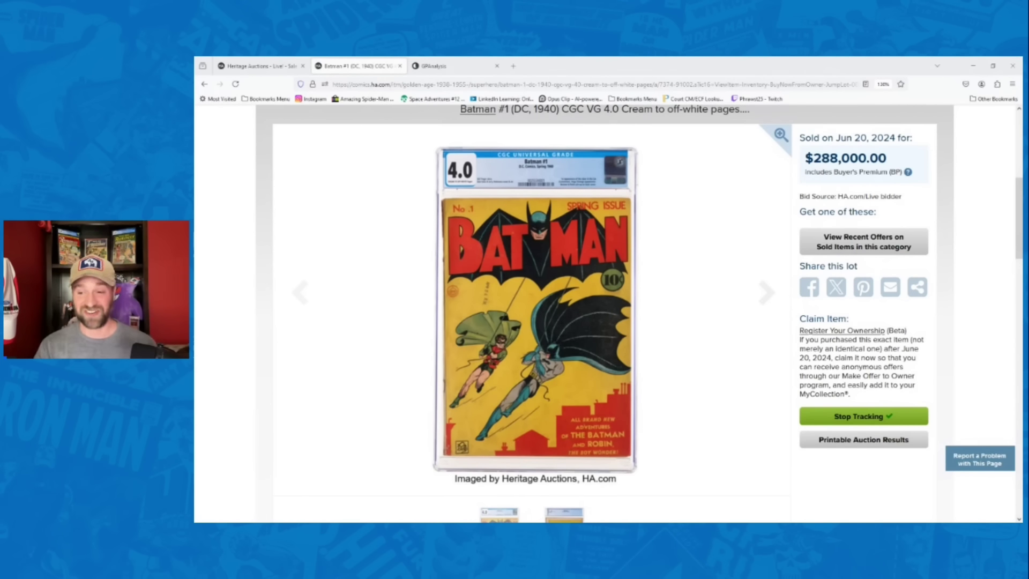
{"action": "scroll", "coordinate": [517, 378], "scroll_direction": "up", "scroll_amount": 5}
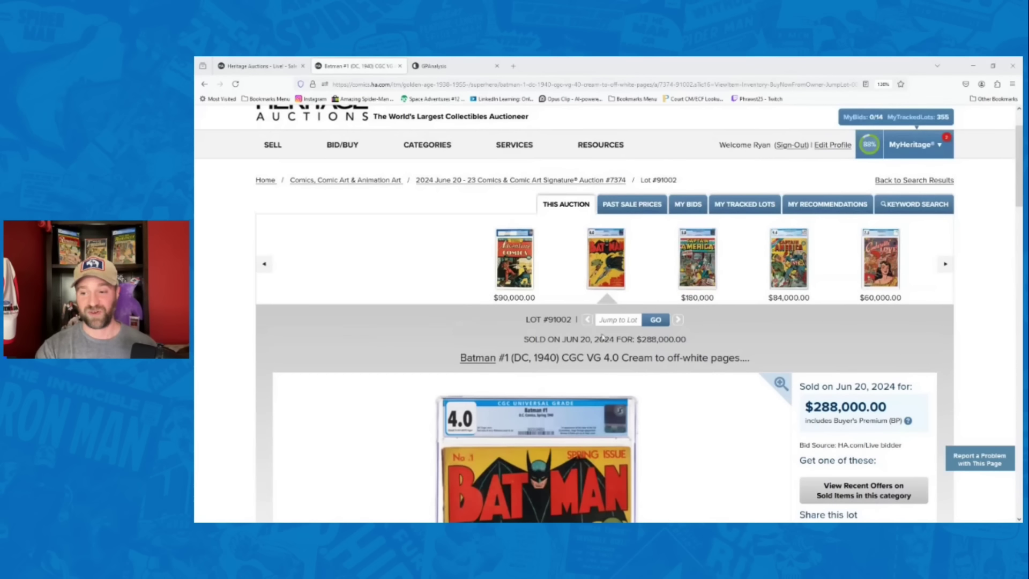
Advance to the next lot, 91003, and view the Captain America Comics #1 listing with its cover
{"action": "left_click", "coordinate": [617, 320]}
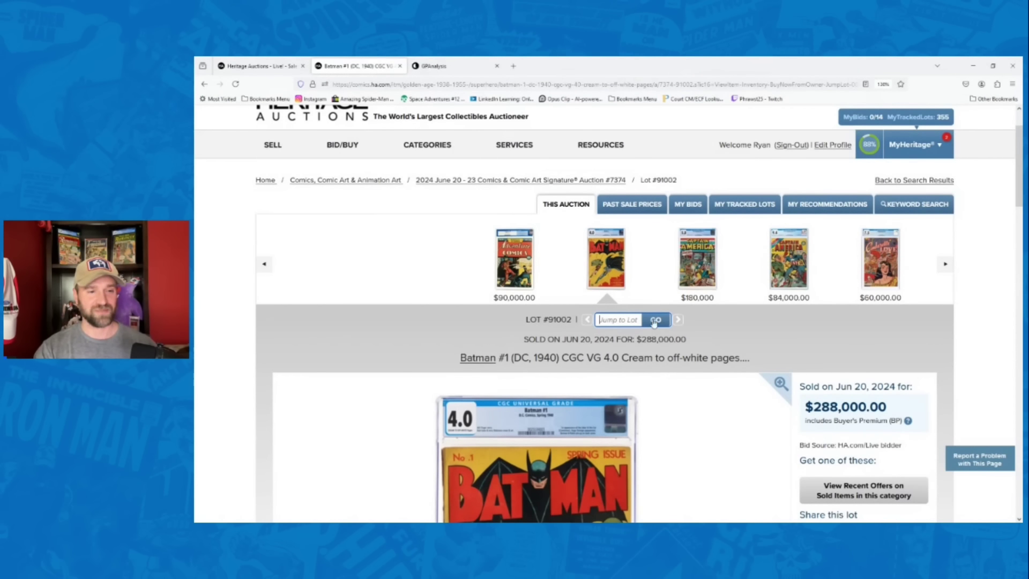
{"action": "left_click", "coordinate": [679, 320]}
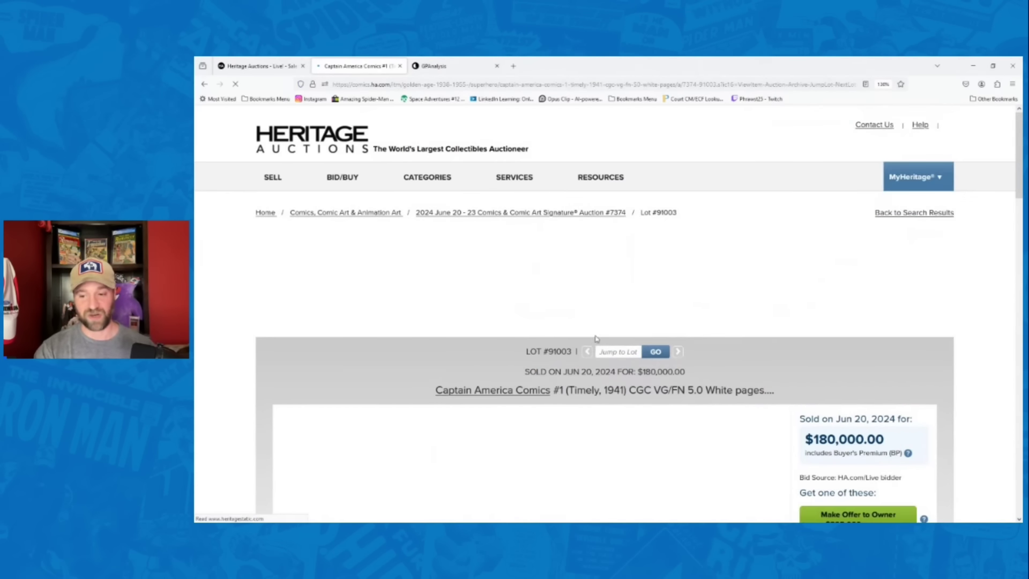
{"action": "scroll", "coordinate": [593, 338], "scroll_direction": "down", "scroll_amount": 5}
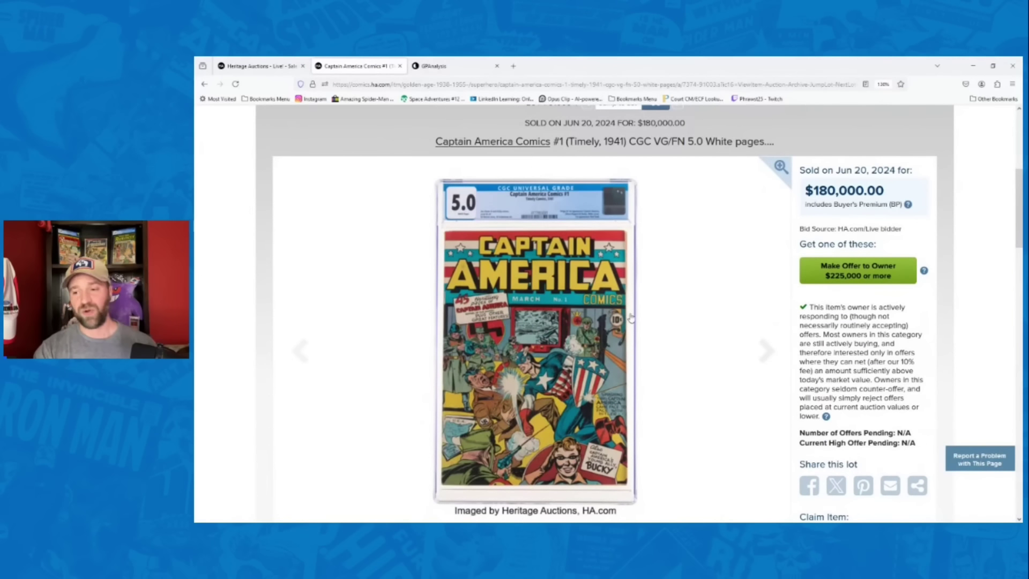